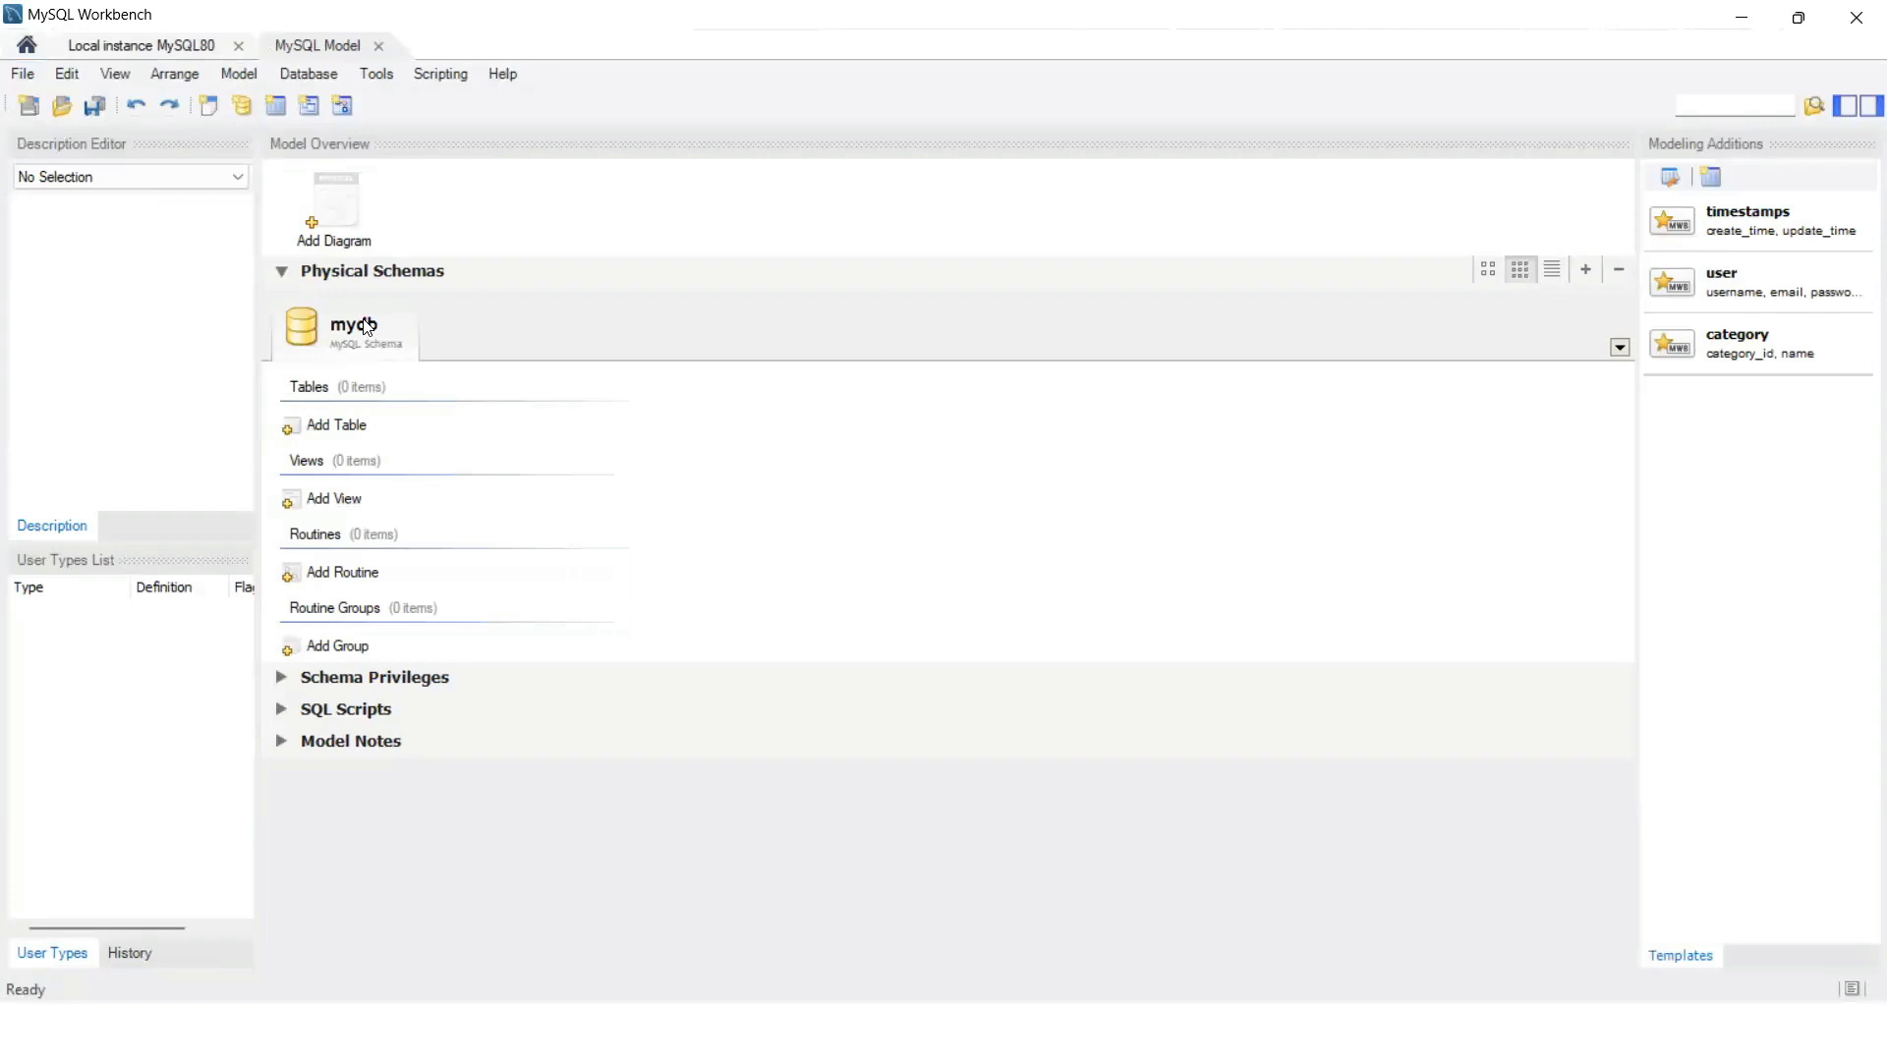
Step: Rename the mydb schema to araliya_shoe_center, updating references, and add a new EER diagram
{"action": "double_click", "coordinate": [365, 328]}
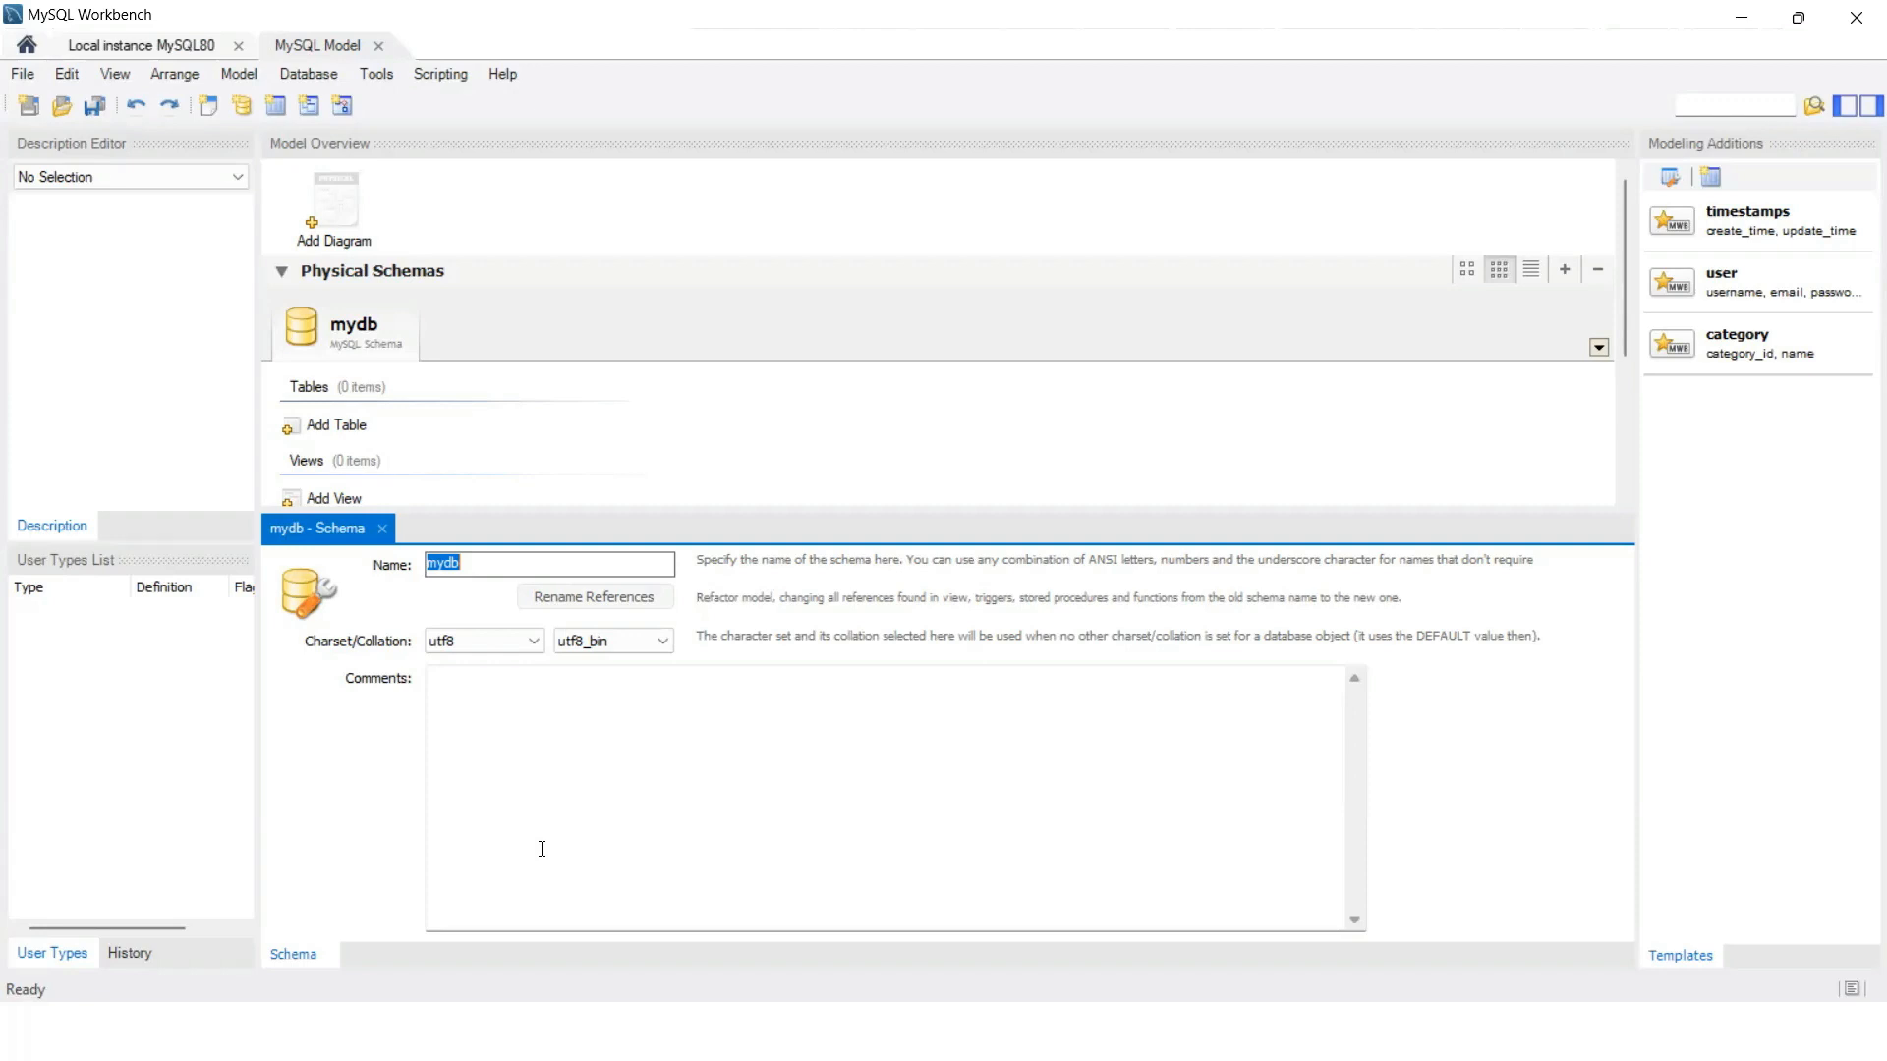
{"action": "type", "text": "araliya_shoe_center"}
{"action": "left_click", "coordinate": [595, 597]}
{"action": "left_click", "coordinate": [1096, 532]}
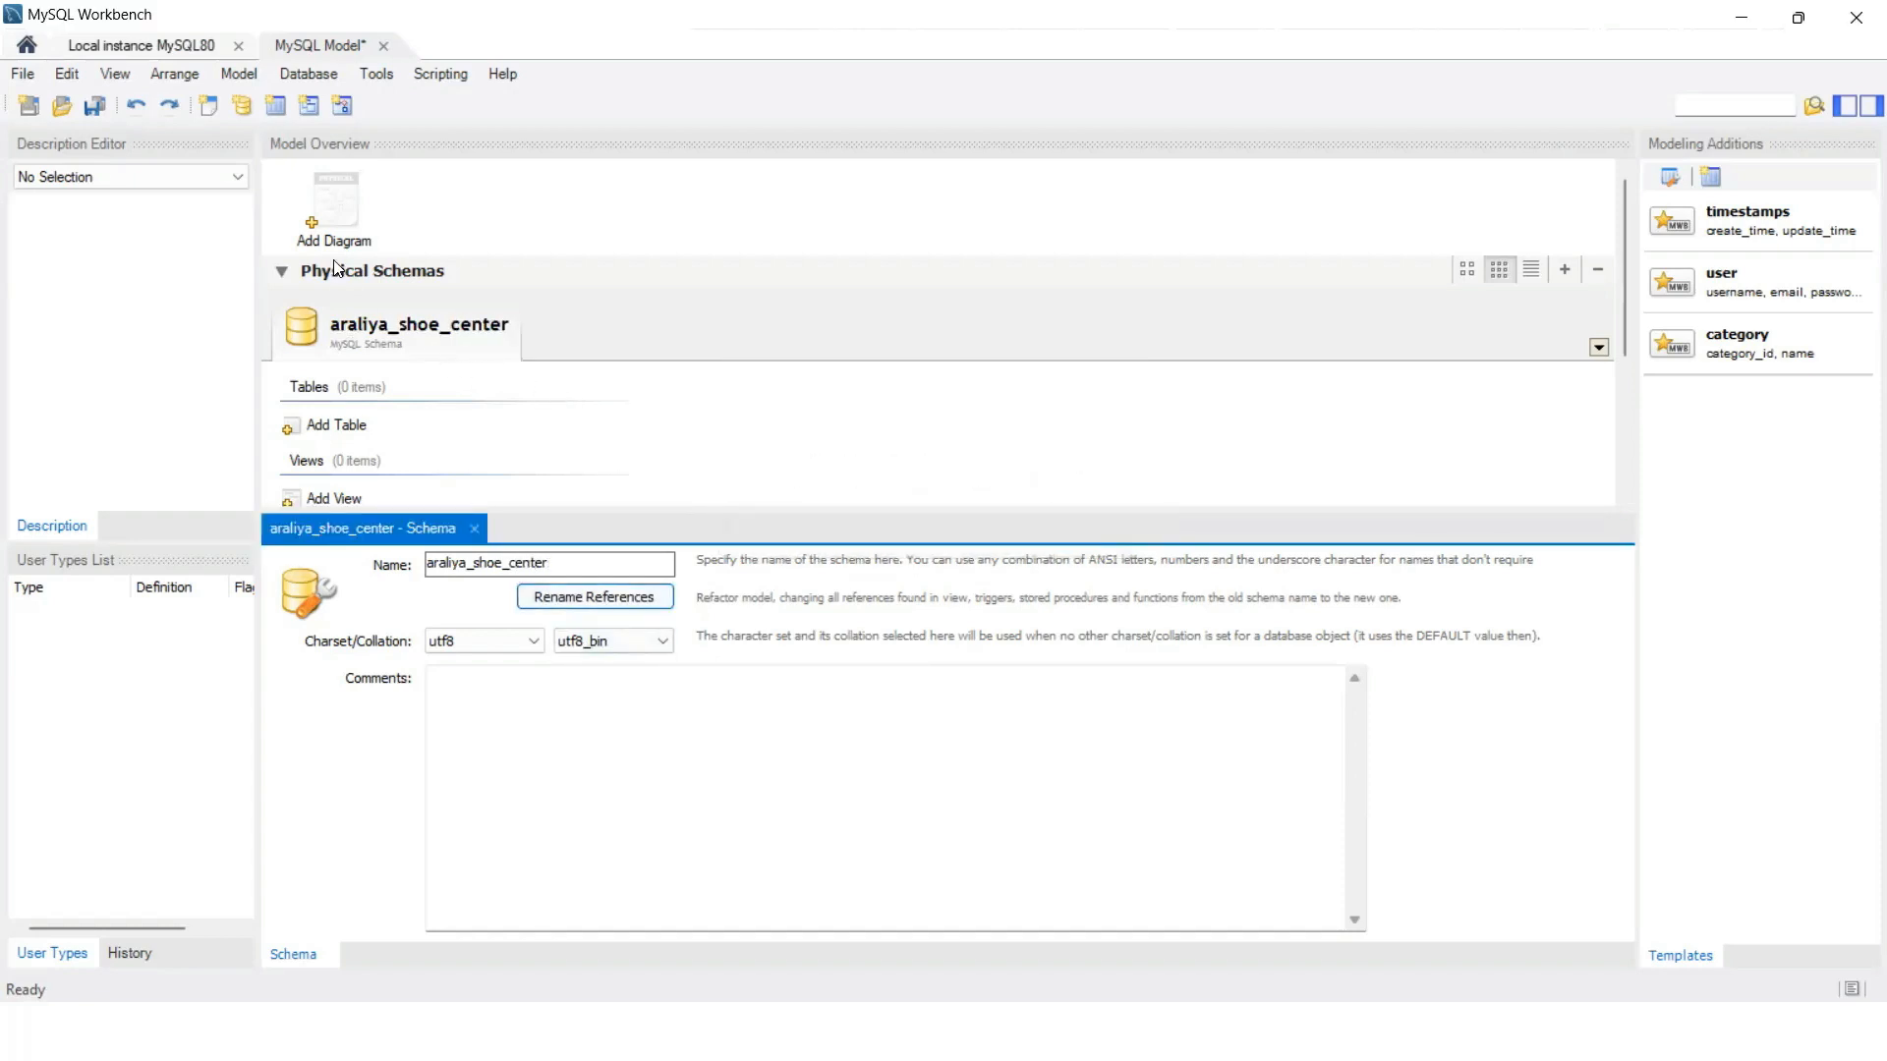
{"action": "left_click", "coordinate": [326, 218]}
{"action": "double_click", "coordinate": [312, 222]}
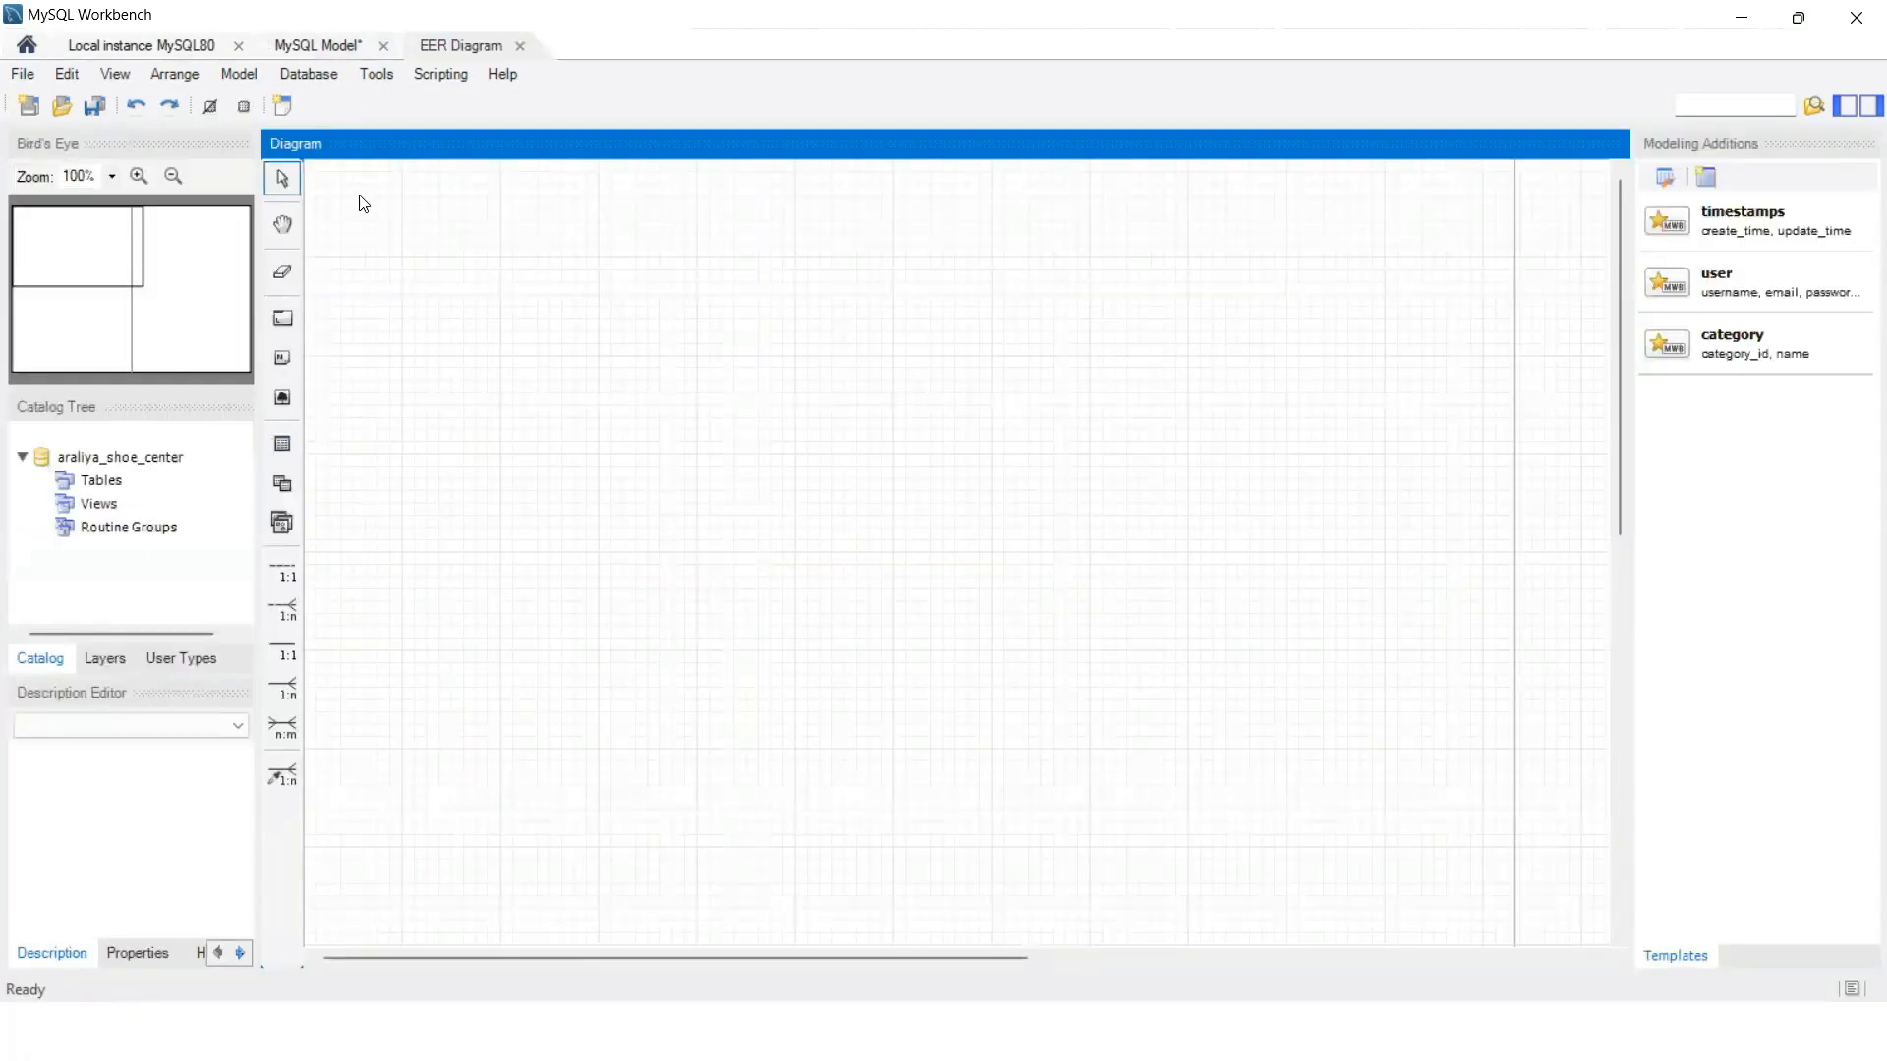
Step: Place a new table on the diagram canvas and rename it user
{"action": "key", "text": "t"}
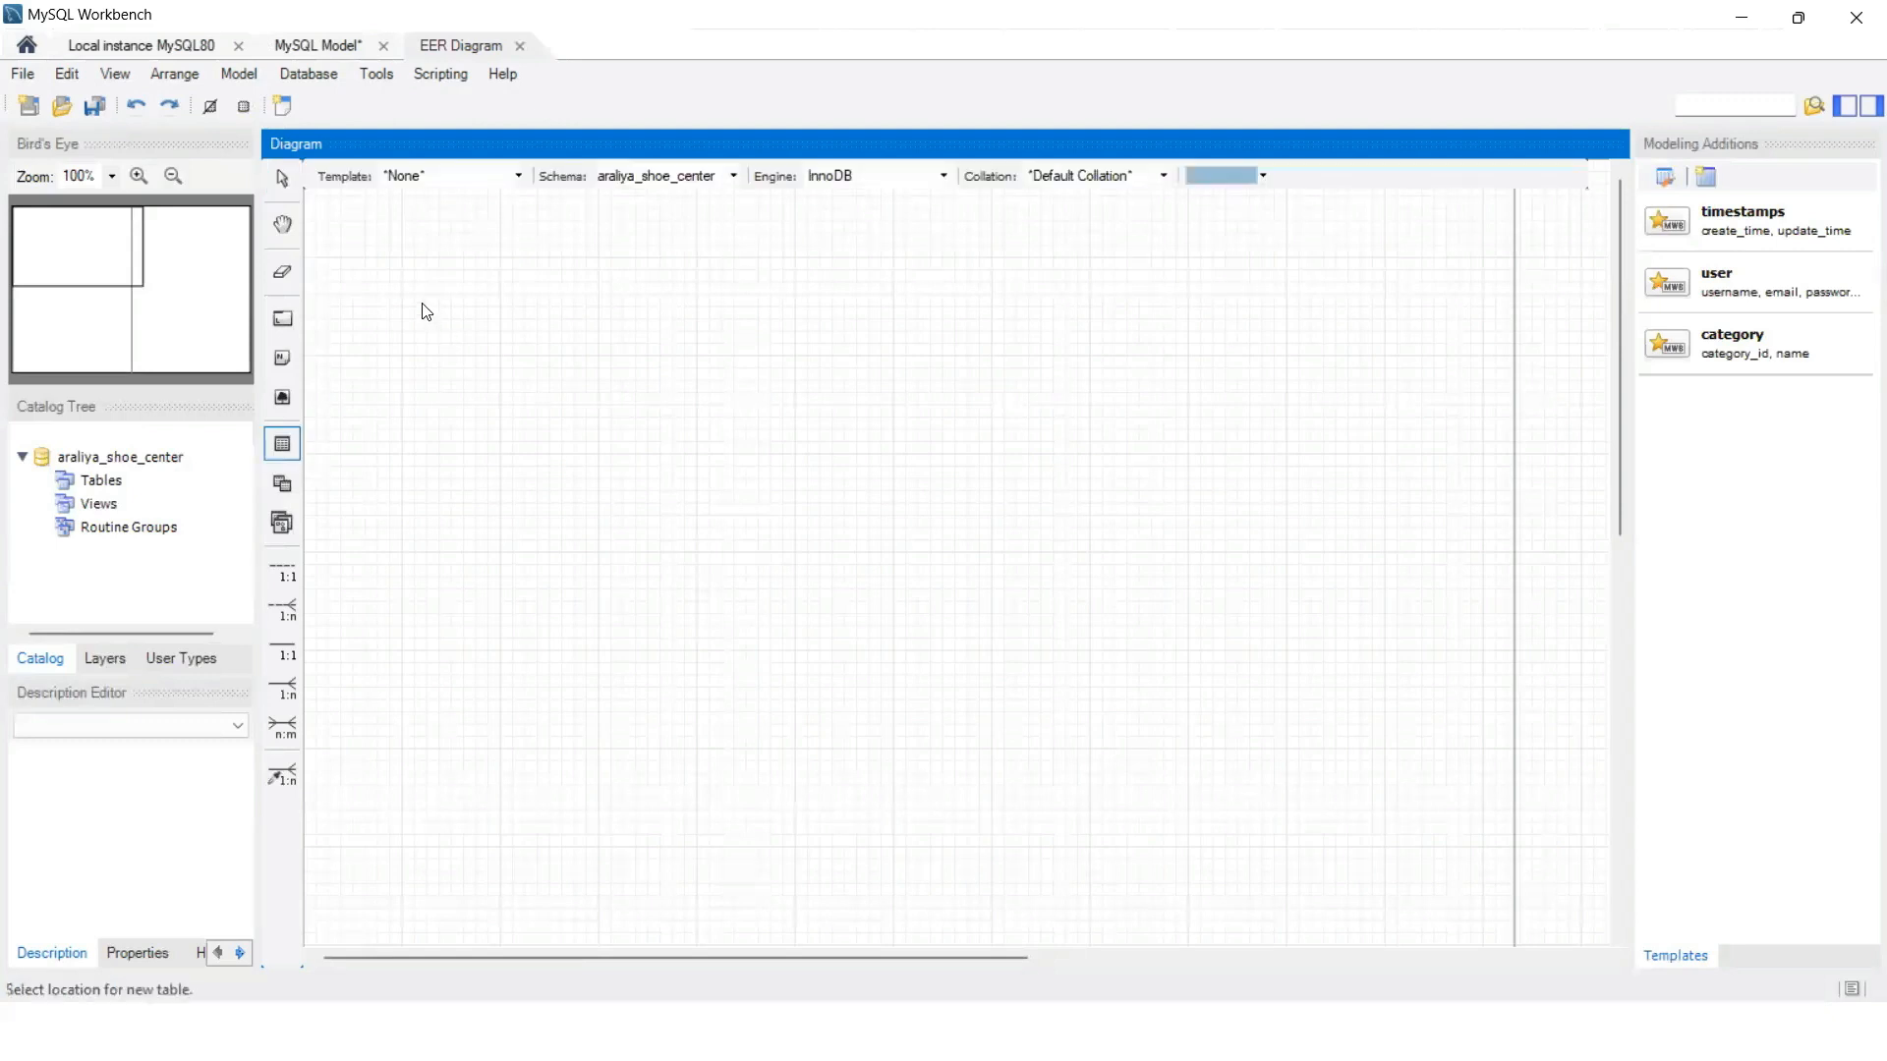
{"action": "left_click", "coordinate": [429, 316]}
{"action": "double_click", "coordinate": [434, 319]}
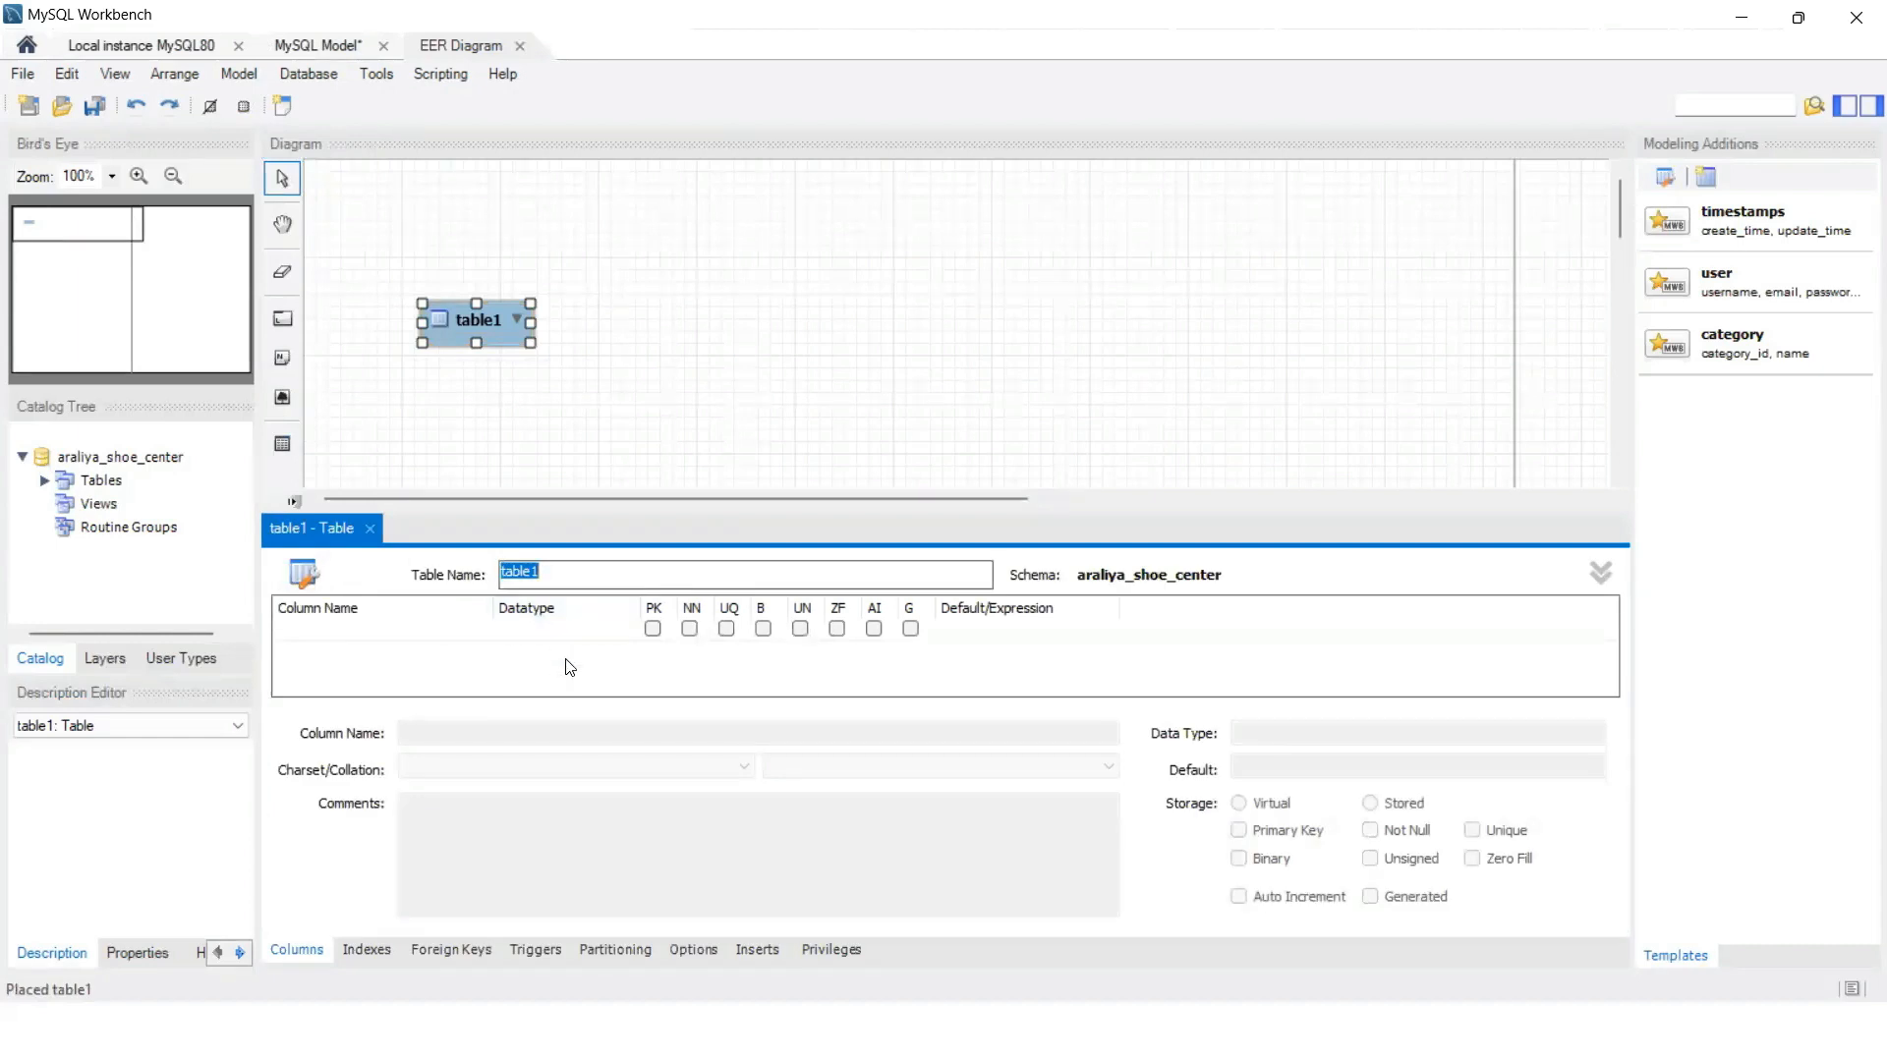
{"action": "type", "text": "user"}
Step: Add a user_id INT column and make it the primary key
{"action": "left_click", "coordinate": [316, 629]}
{"action": "left_click", "coordinate": [316, 629]}
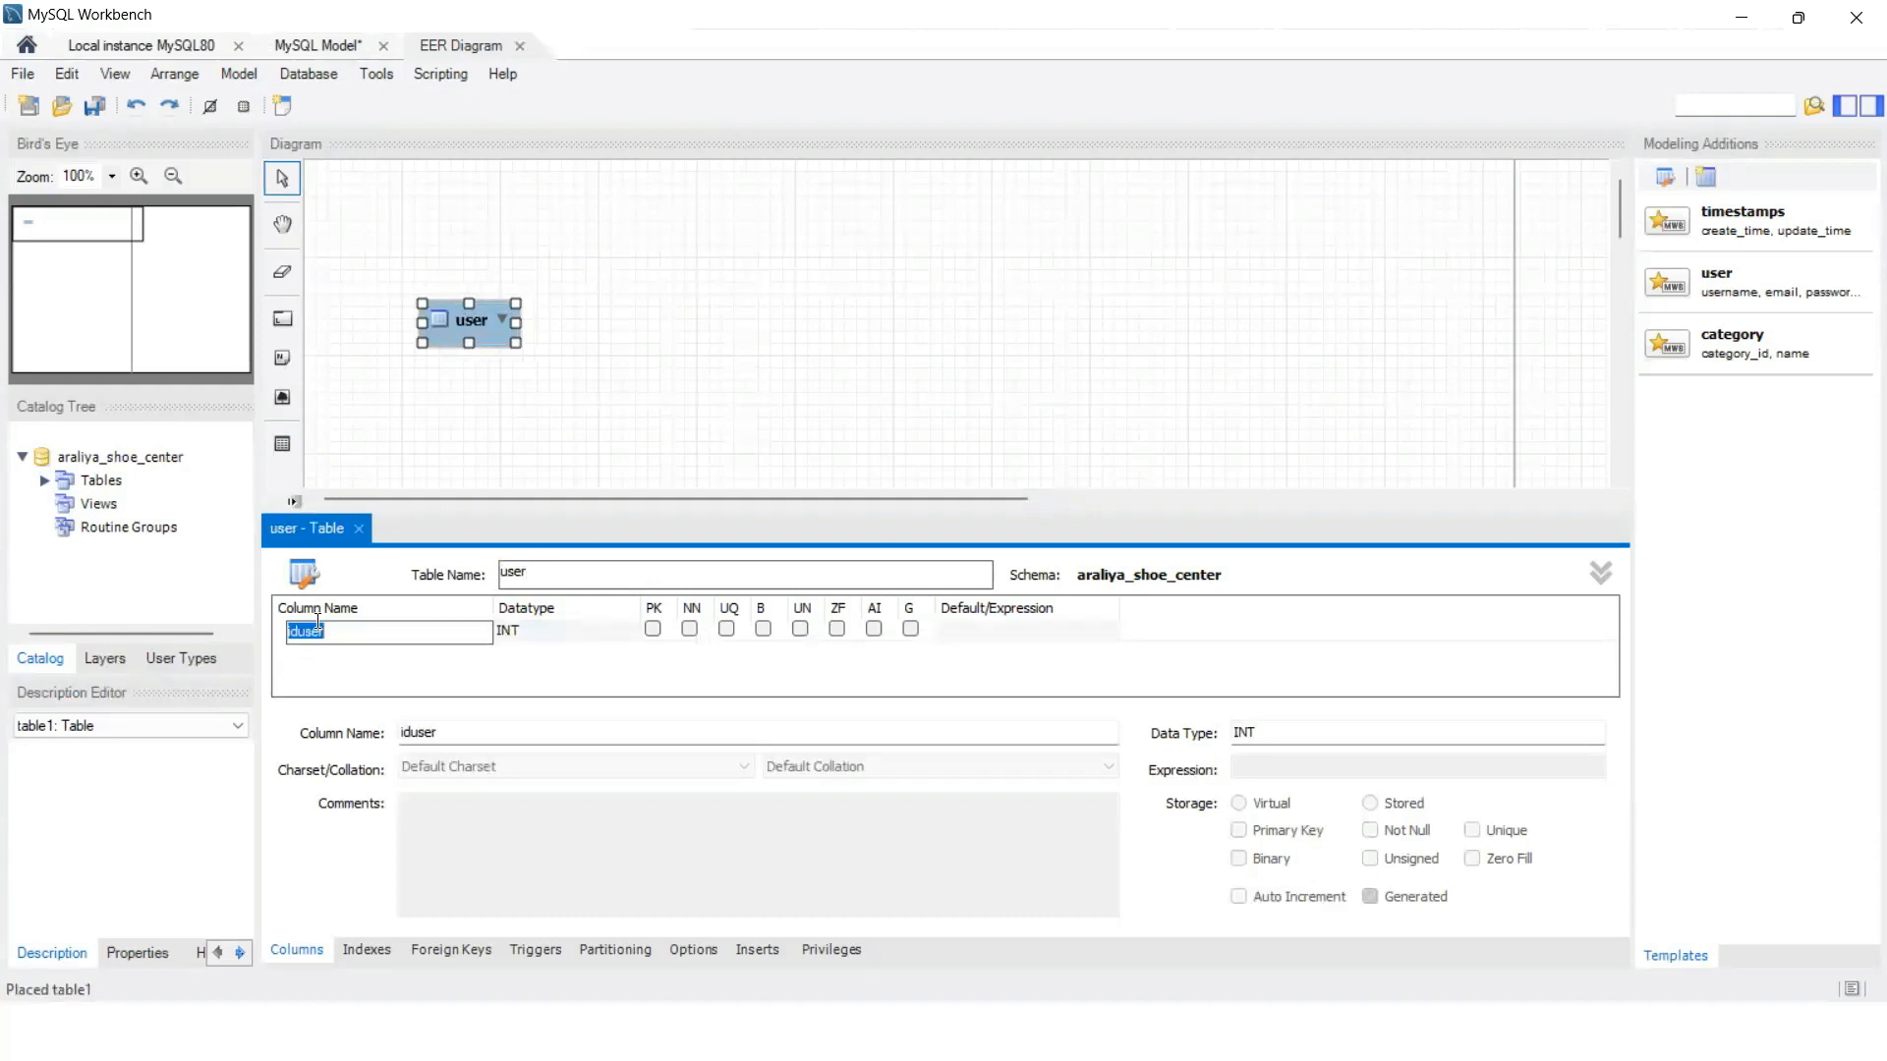
{"action": "type", "text": "use"}
{"action": "left_click", "coordinate": [656, 633]}
{"action": "left_click", "coordinate": [654, 630]}
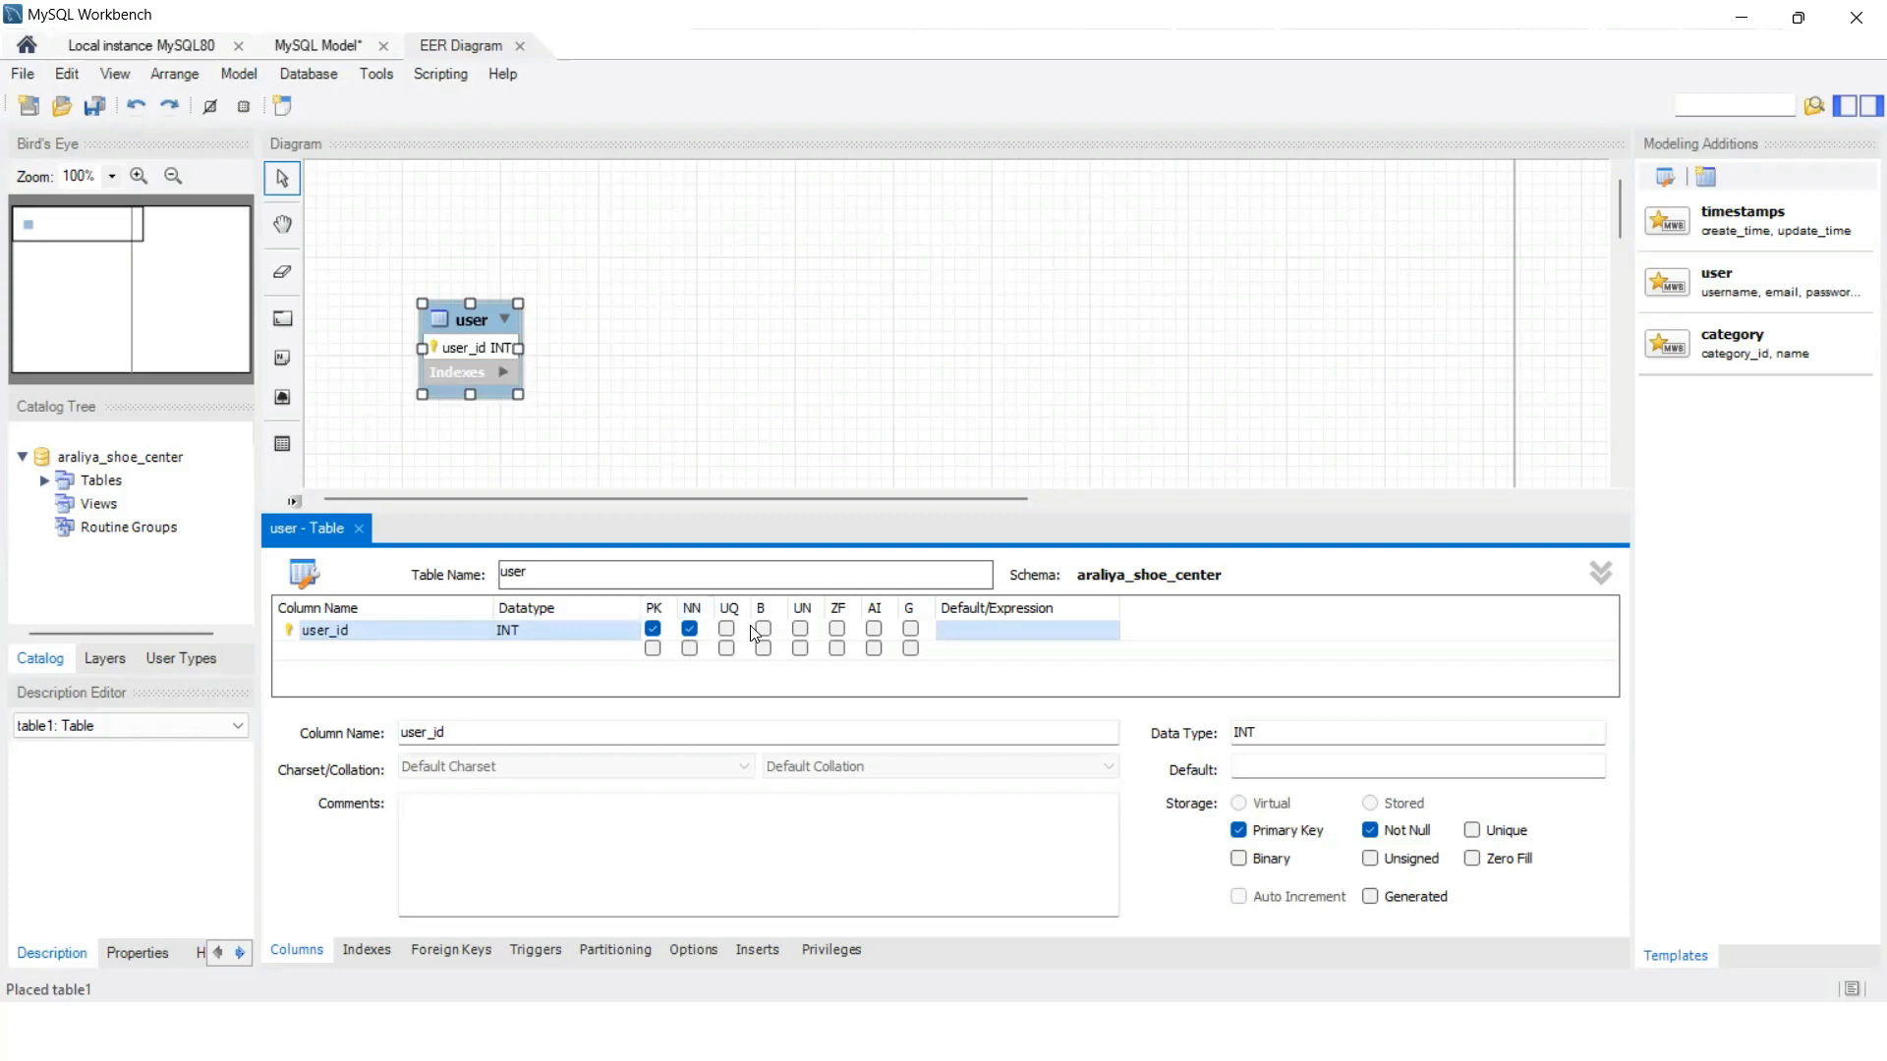
Step: Make user_id auto-increment and add first_name and last_name columns
{"action": "left_click", "coordinate": [874, 629]}
{"action": "left_click", "coordinate": [343, 651]}
{"action": "left_click", "coordinate": [343, 652]}
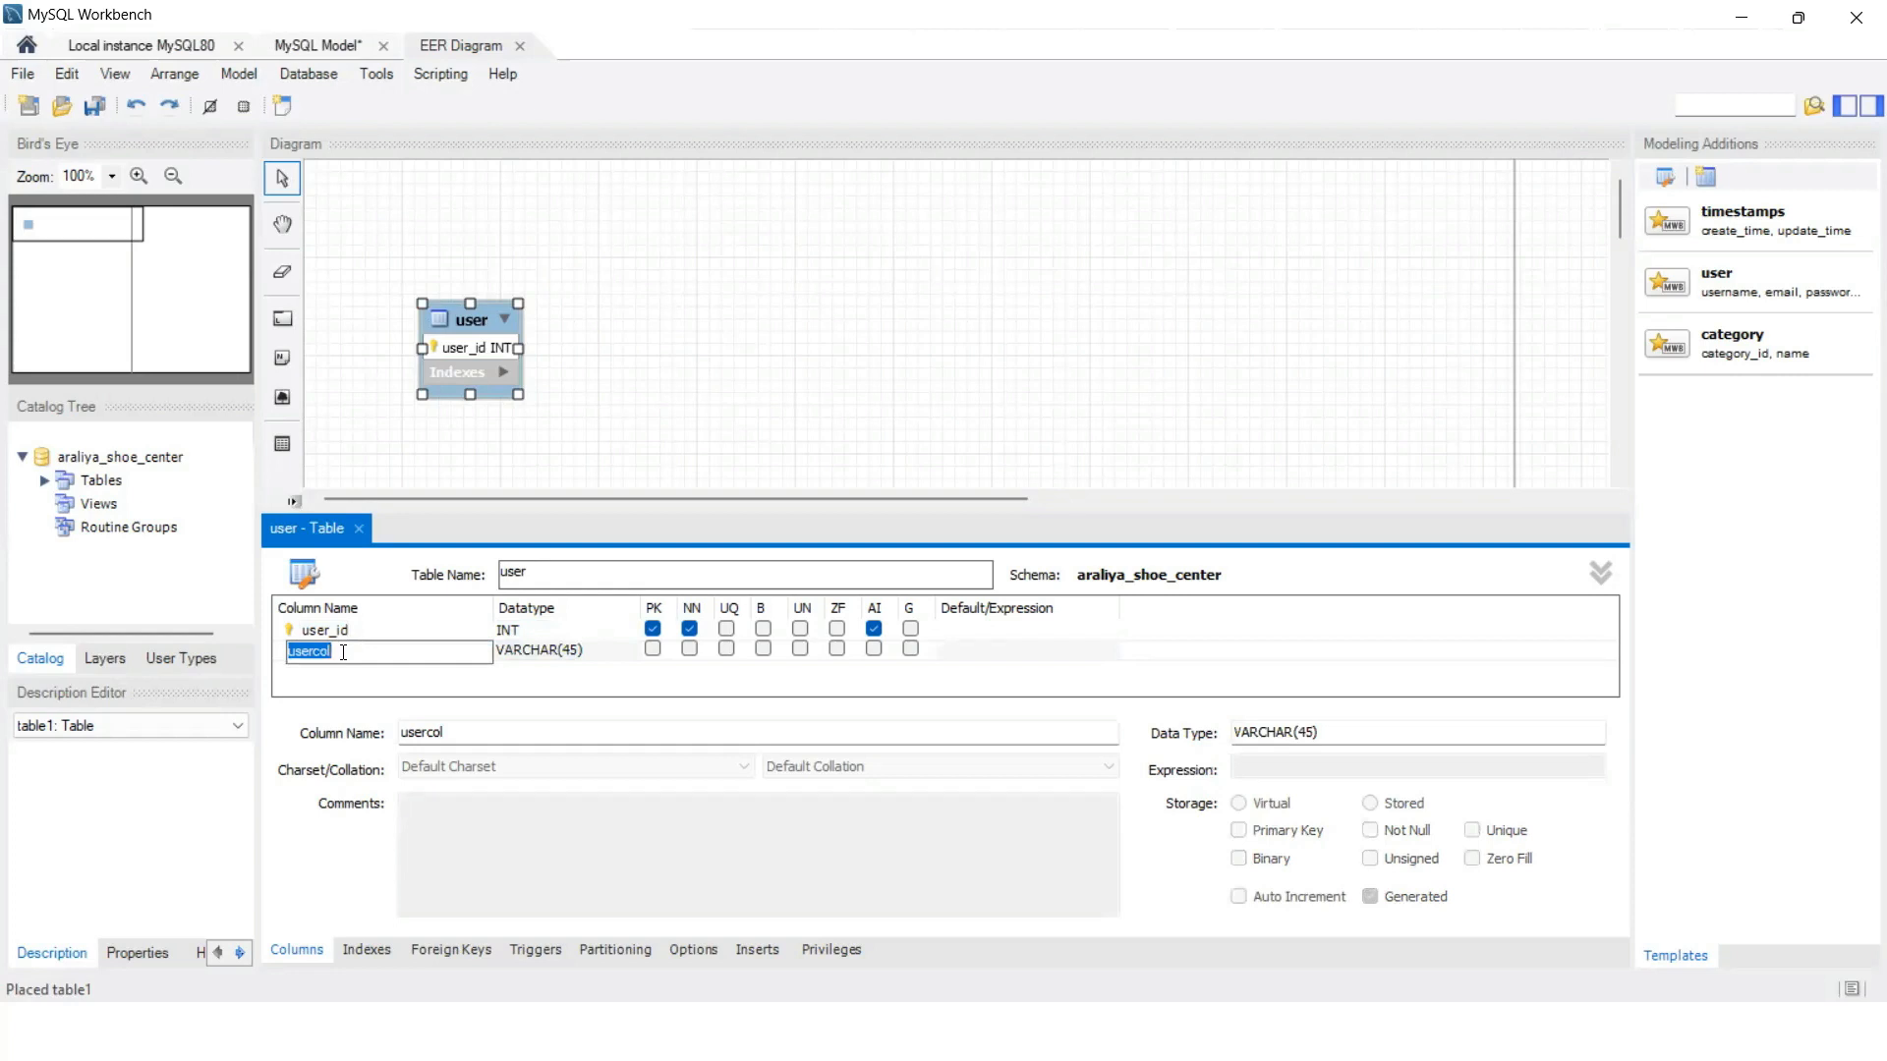
{"action": "type", "text": "foi"}
{"action": "key", "text": "BackSpace"}
{"action": "key", "text": "BackSpace"}
{"action": "type", "text": "irst_name"}
{"action": "left_click", "coordinate": [350, 672]}
{"action": "type", "text": "last_name"}
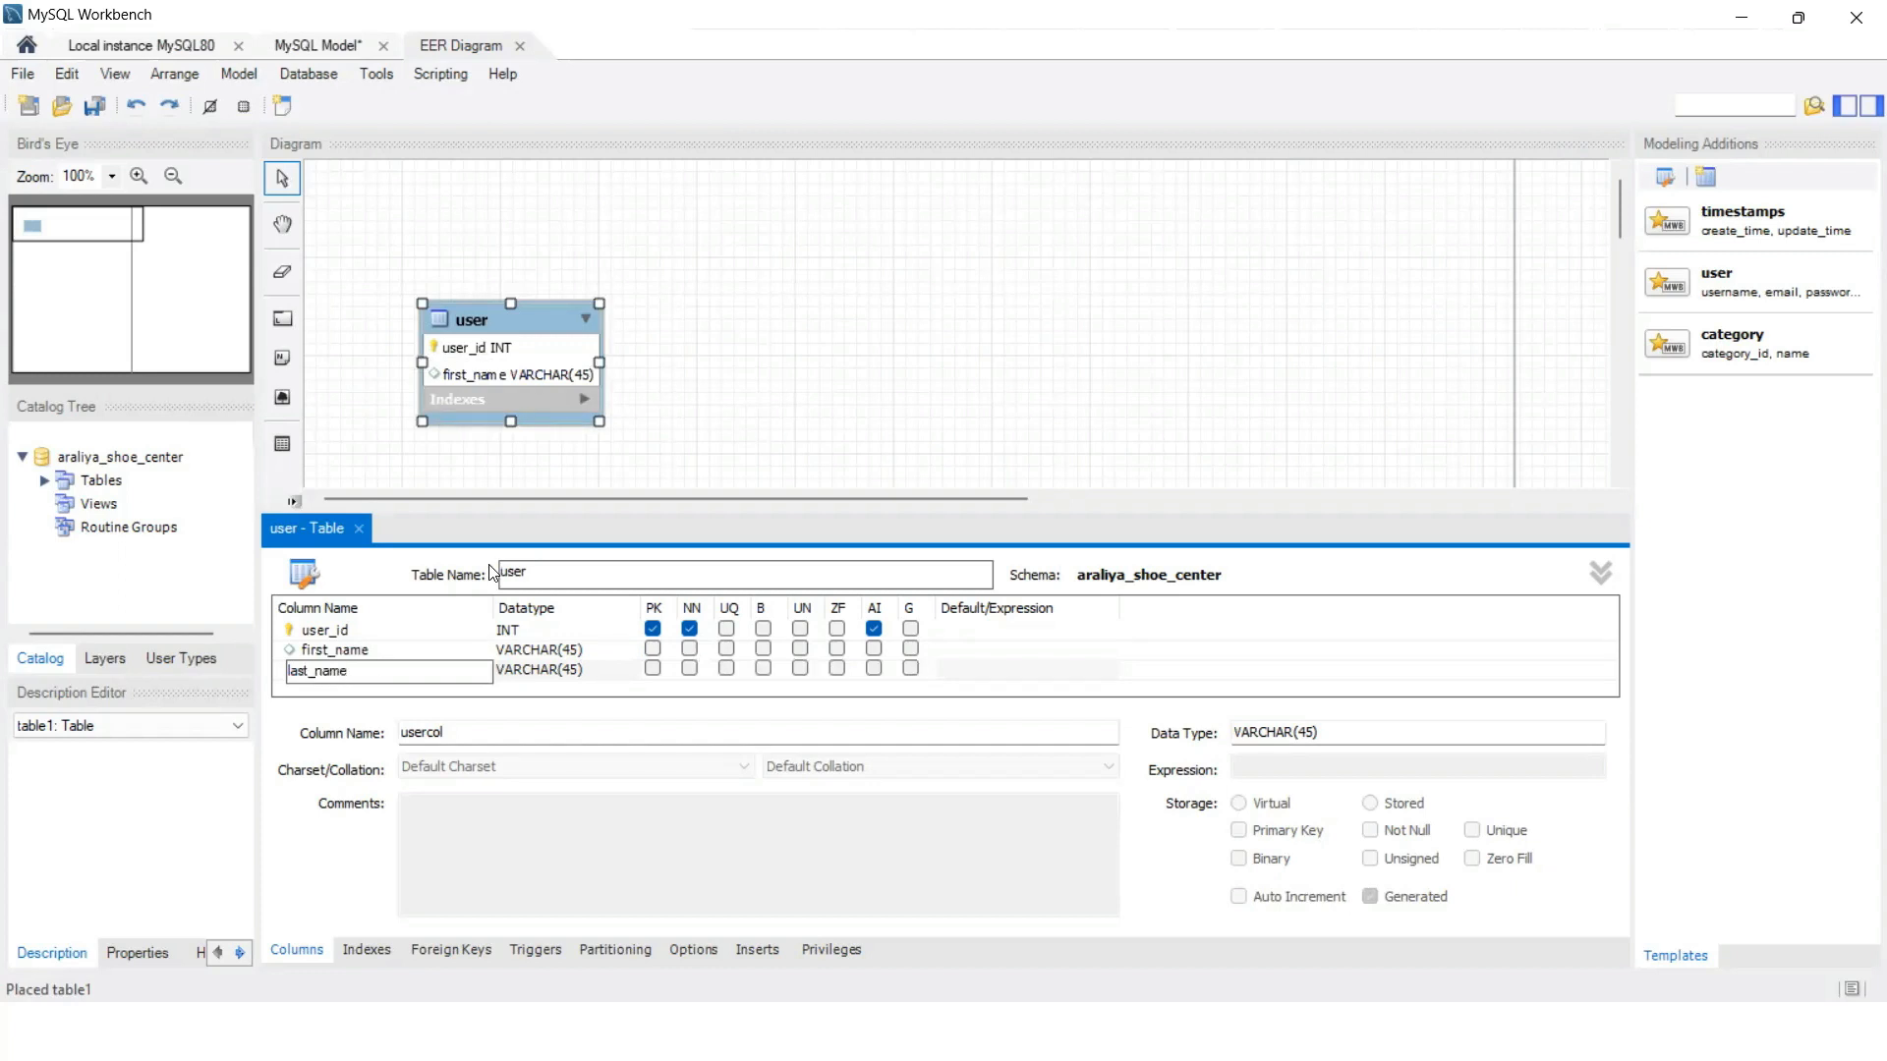
Step: Add a contact_no column with data type VARCHAR(10)
{"action": "left_click_drag", "start_coordinate": [485, 511], "coordinate": [481, 406]}
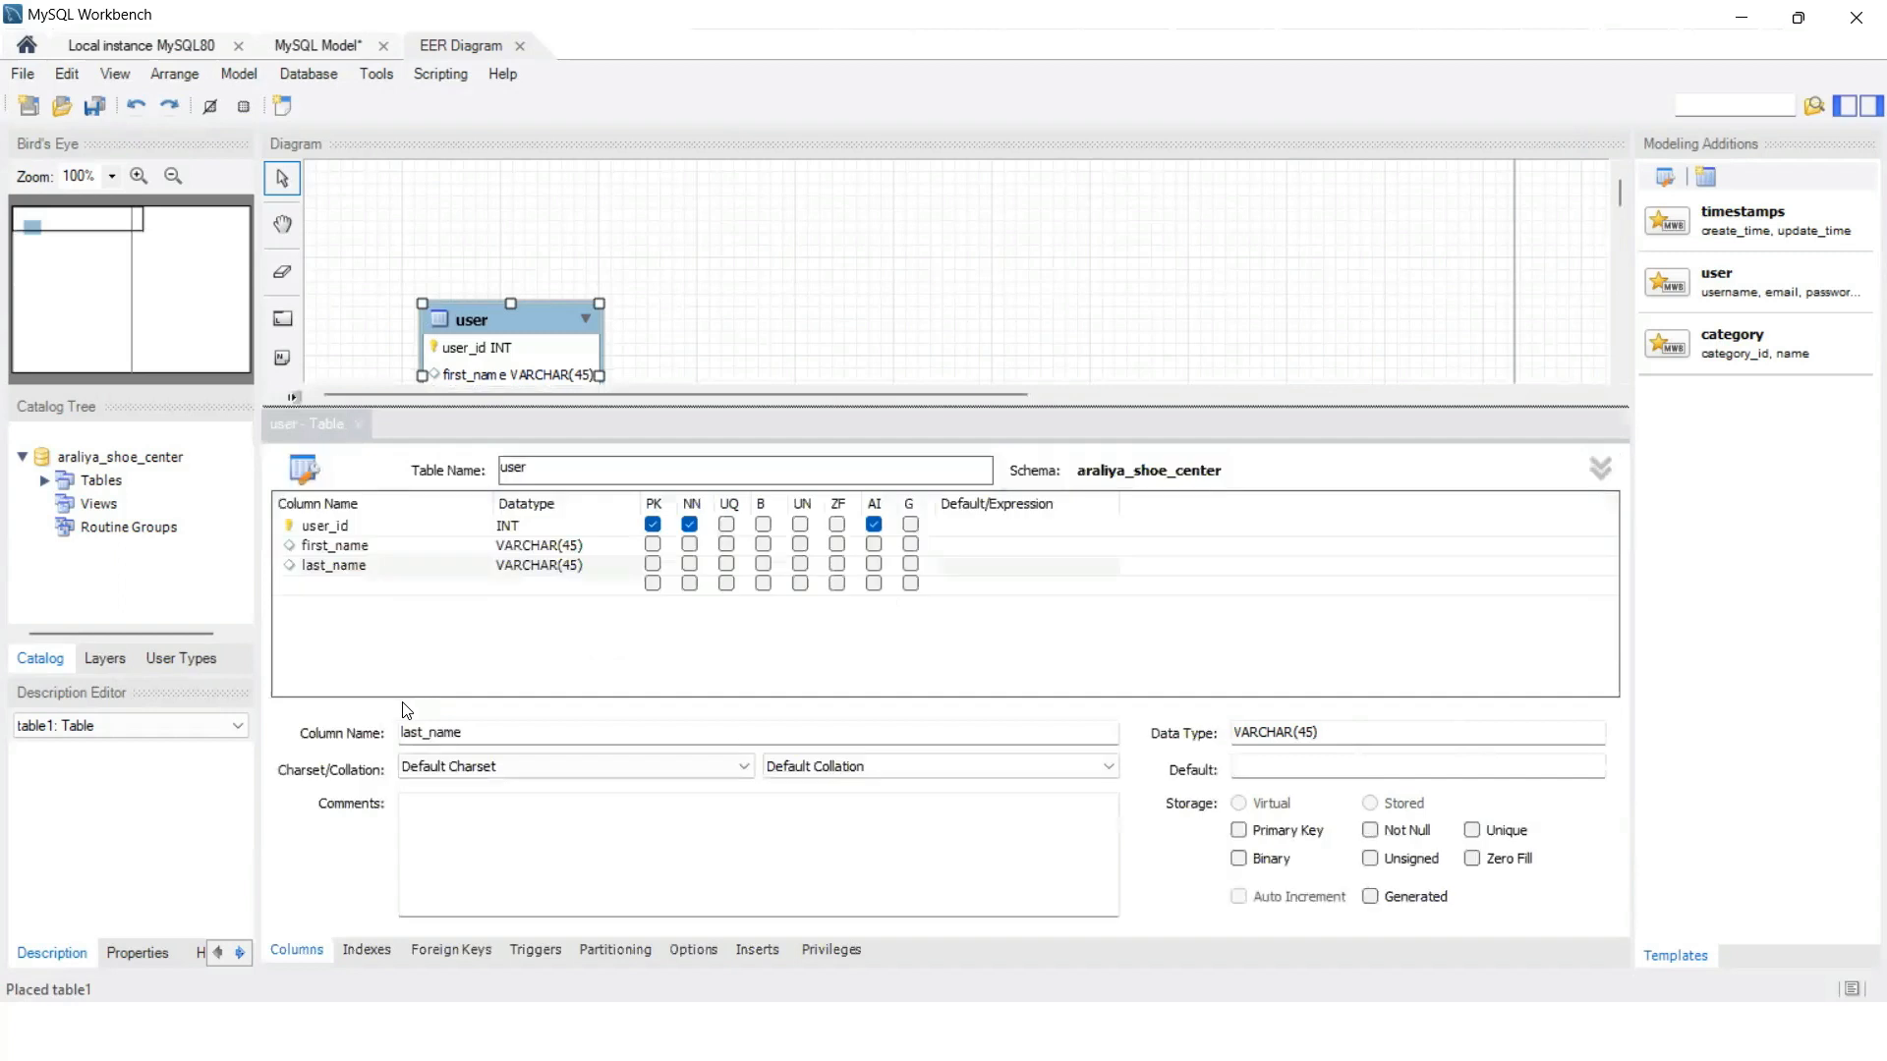
{"action": "double_click", "coordinate": [310, 584]}
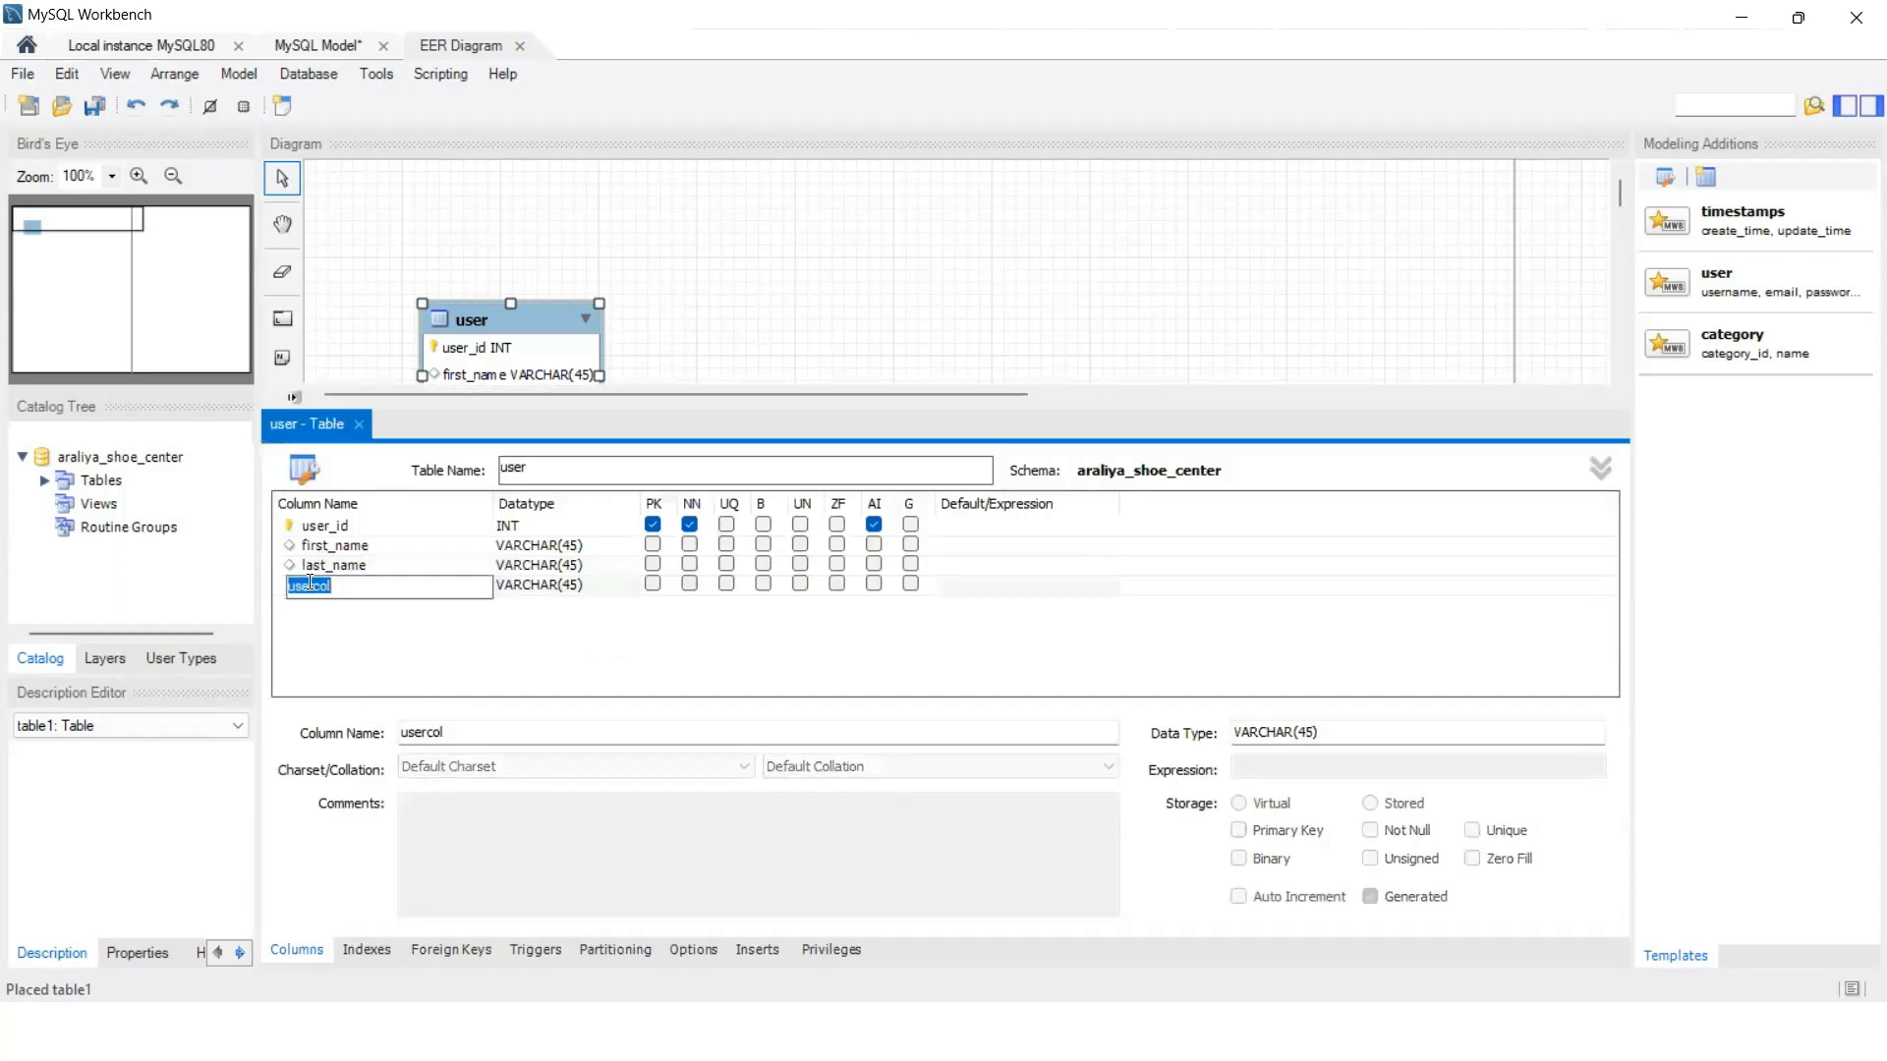
{"action": "type", "text": "contact_no"}
{"action": "left_click", "coordinate": [574, 582]}
{"action": "key", "text": "BackSpace"}
{"action": "key", "text": "BackSpace"}
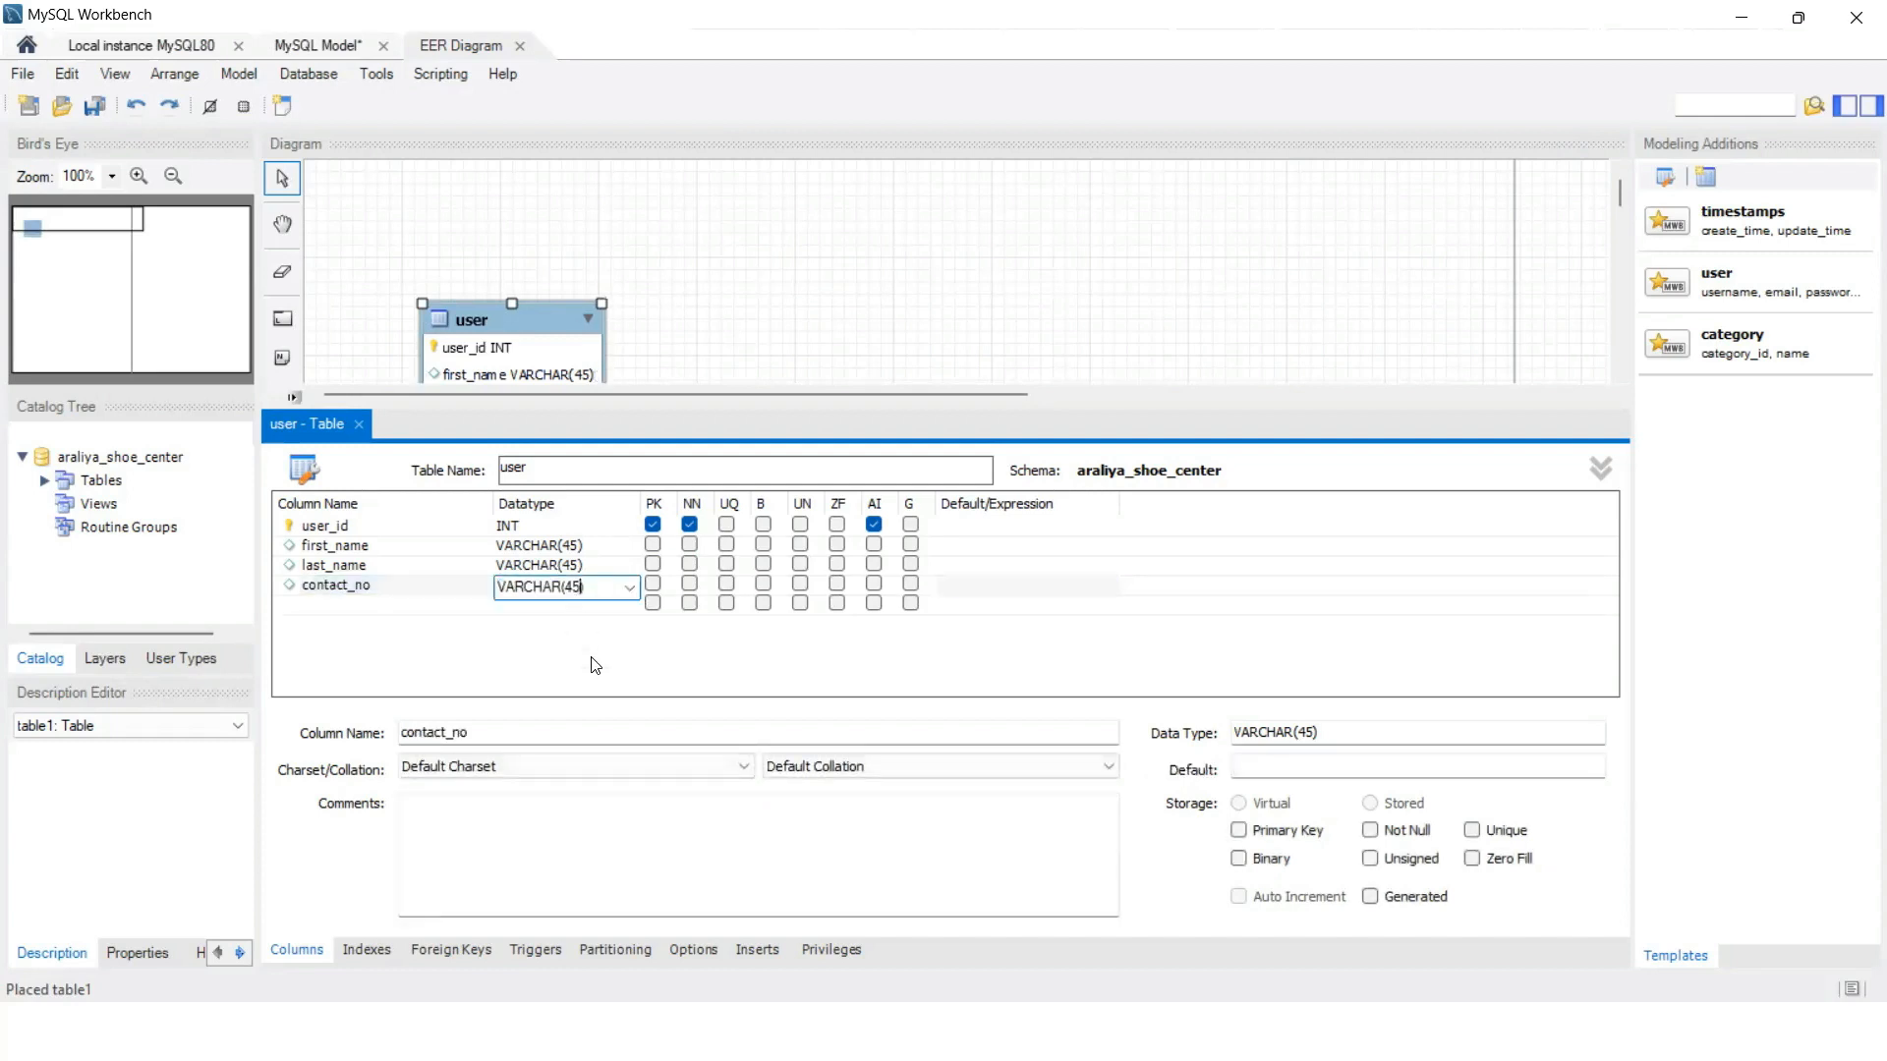
{"action": "key", "text": "BackSpace"}
{"action": "type", "text": "10)"}
{"action": "left_click", "coordinate": [374, 607]}
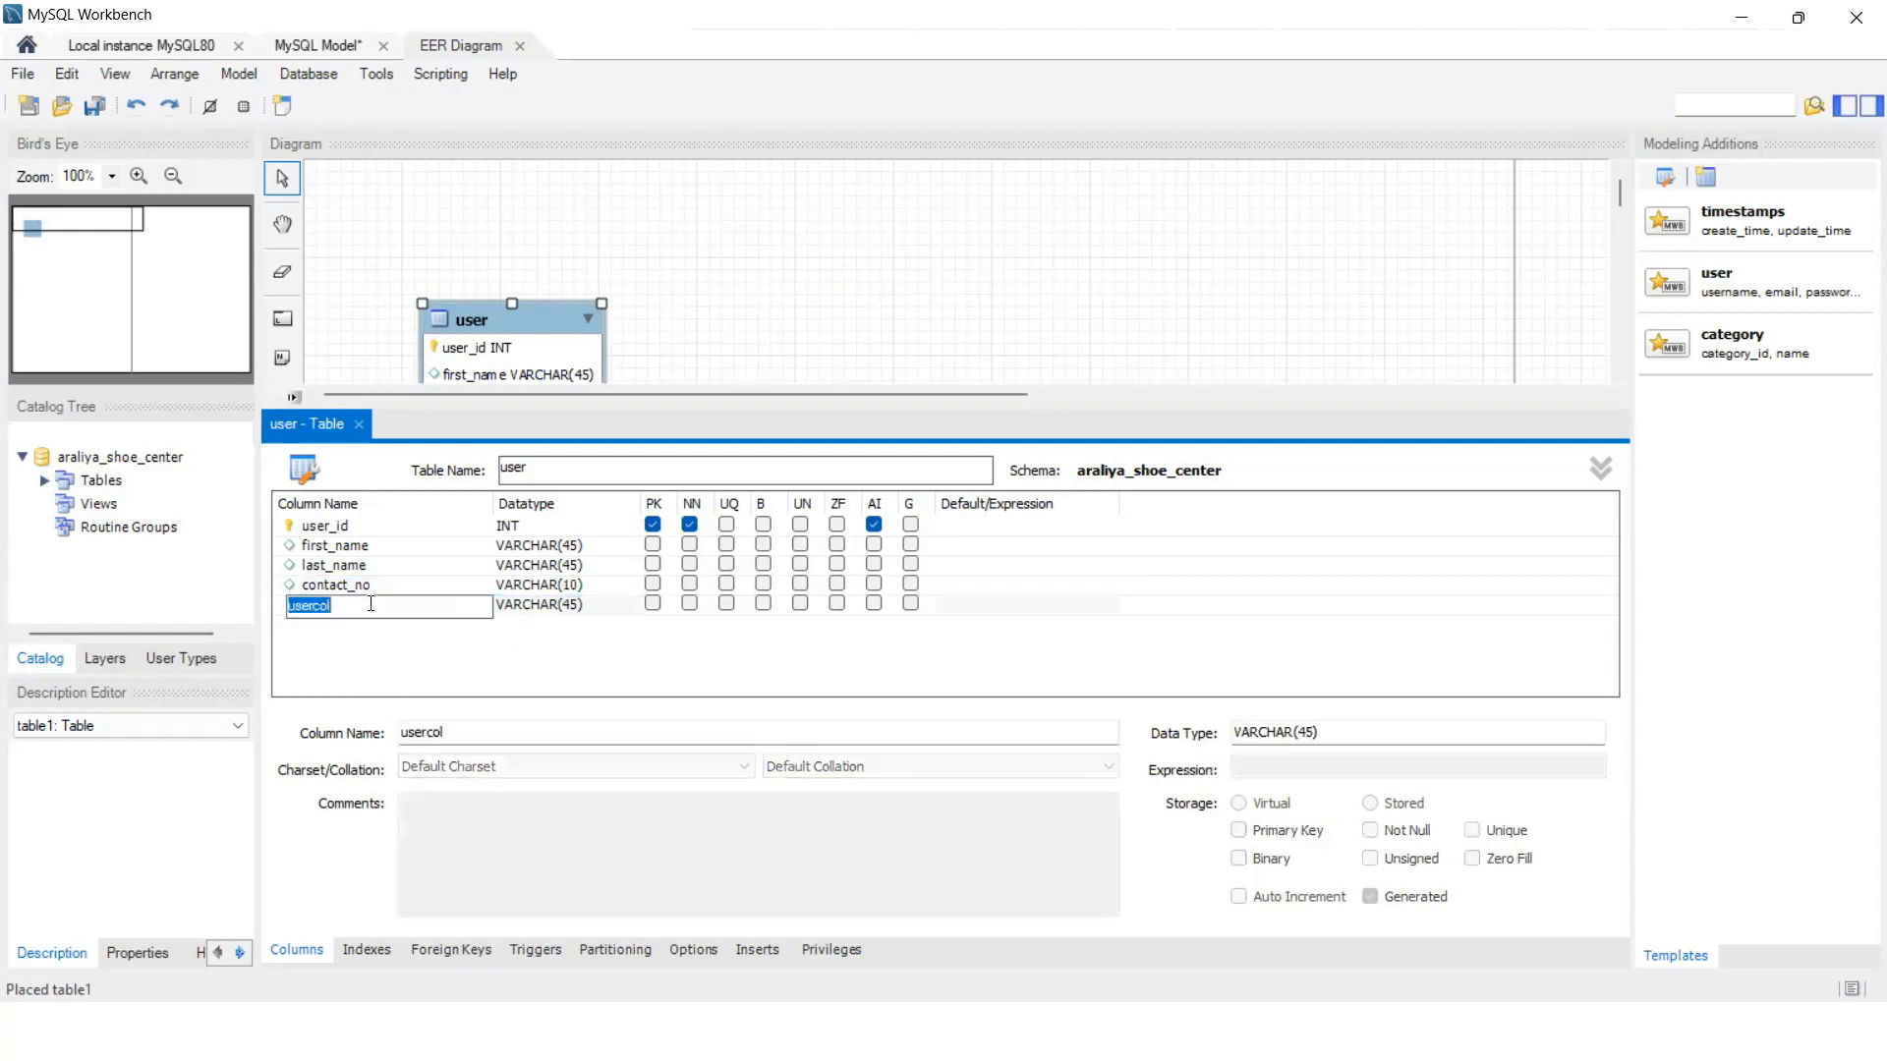
Step: Add a status INT column, then close the editor and move the user table up-left
{"action": "type", "text": "statuis"}
{"action": "left_click", "coordinate": [552, 611]}
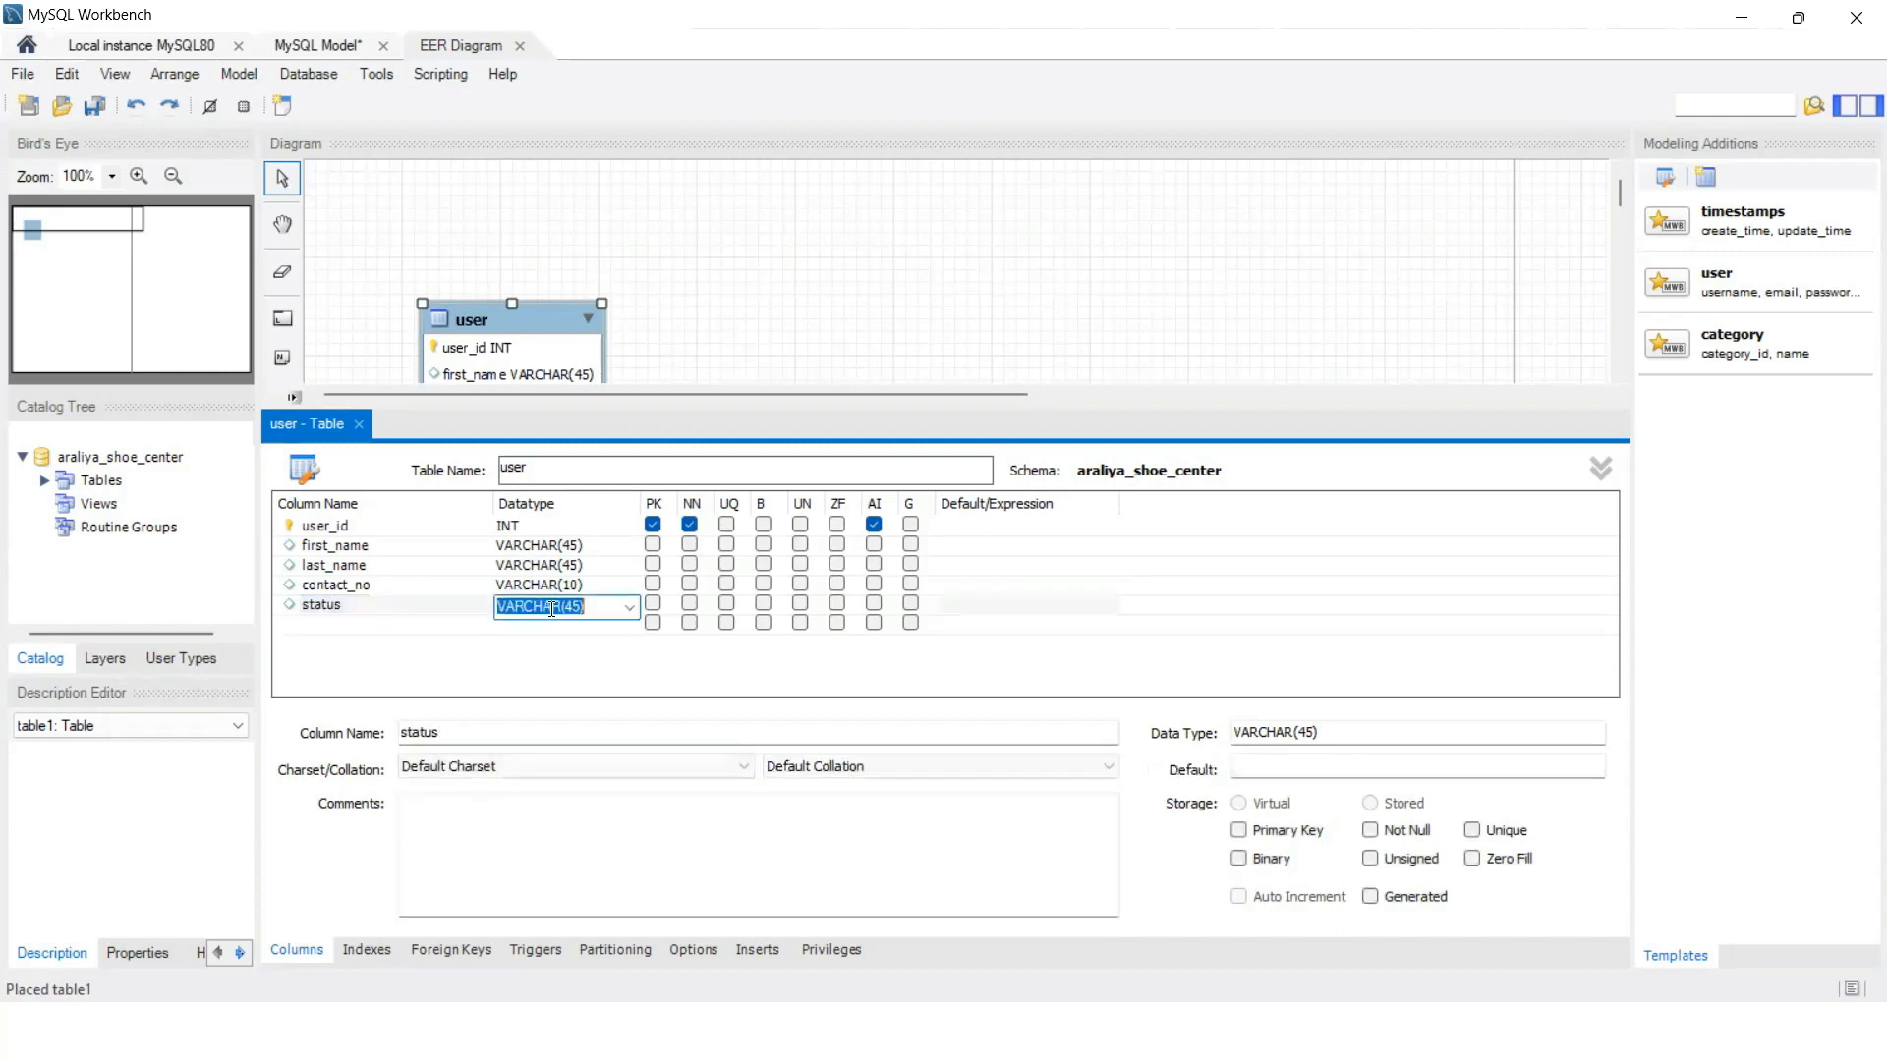
{"action": "left_click", "coordinate": [629, 614]}
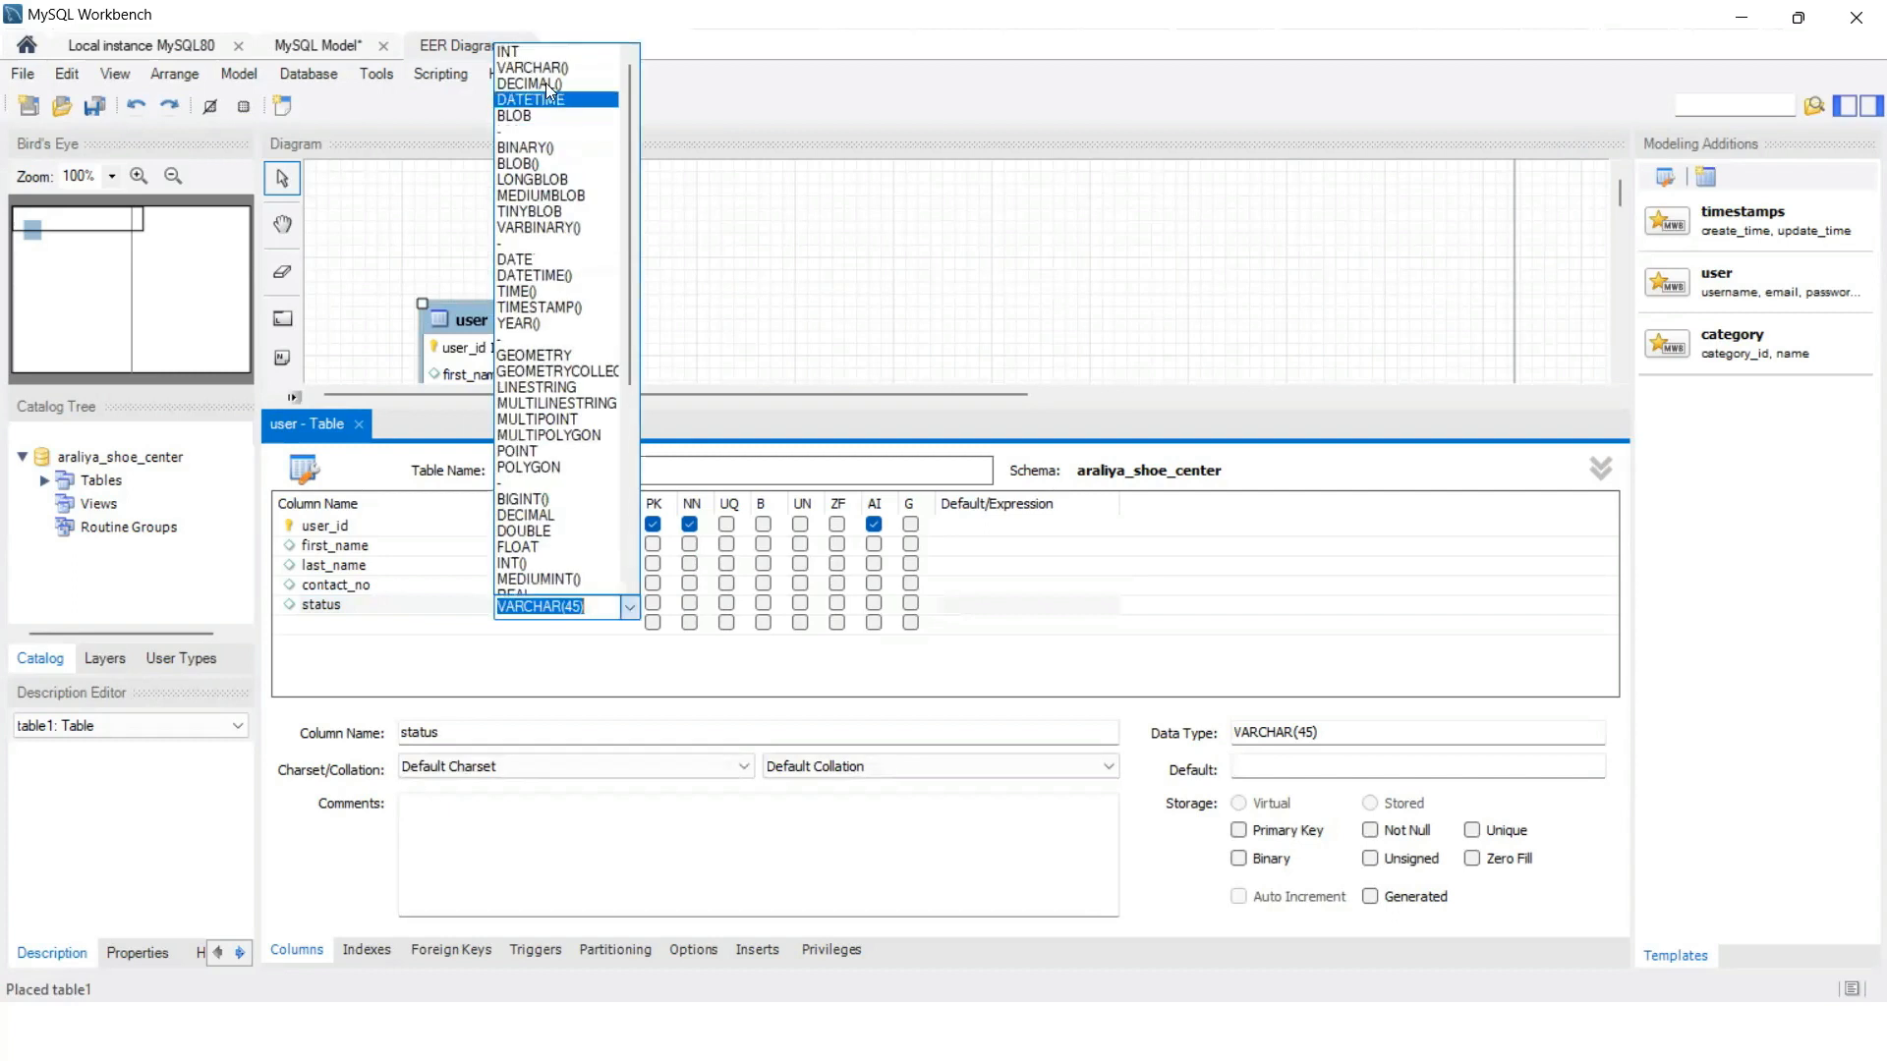
{"action": "left_click", "coordinate": [521, 49]}
{"action": "left_click", "coordinate": [482, 663]}
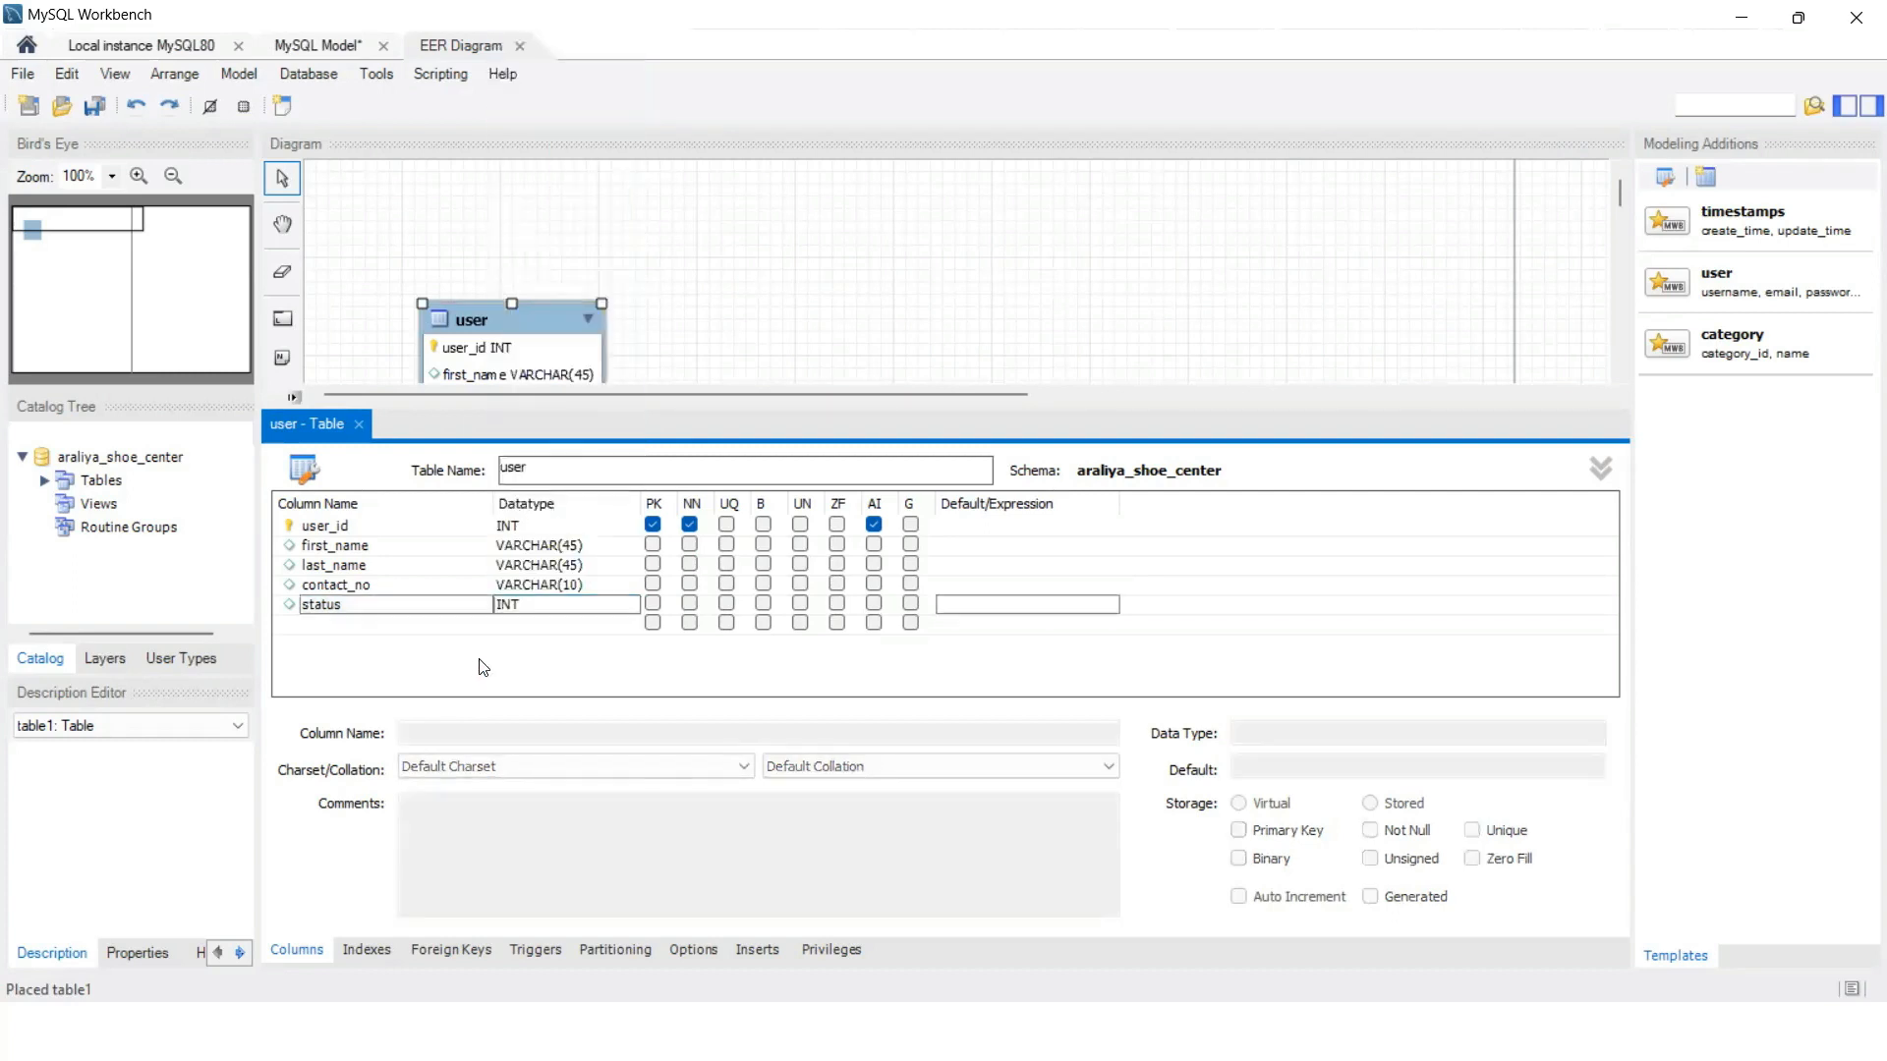
{"action": "left_click", "coordinate": [359, 426]}
{"action": "left_click_drag", "start_coordinate": [455, 326], "coordinate": [450, 259]}
{"action": "left_click", "coordinate": [505, 707]}
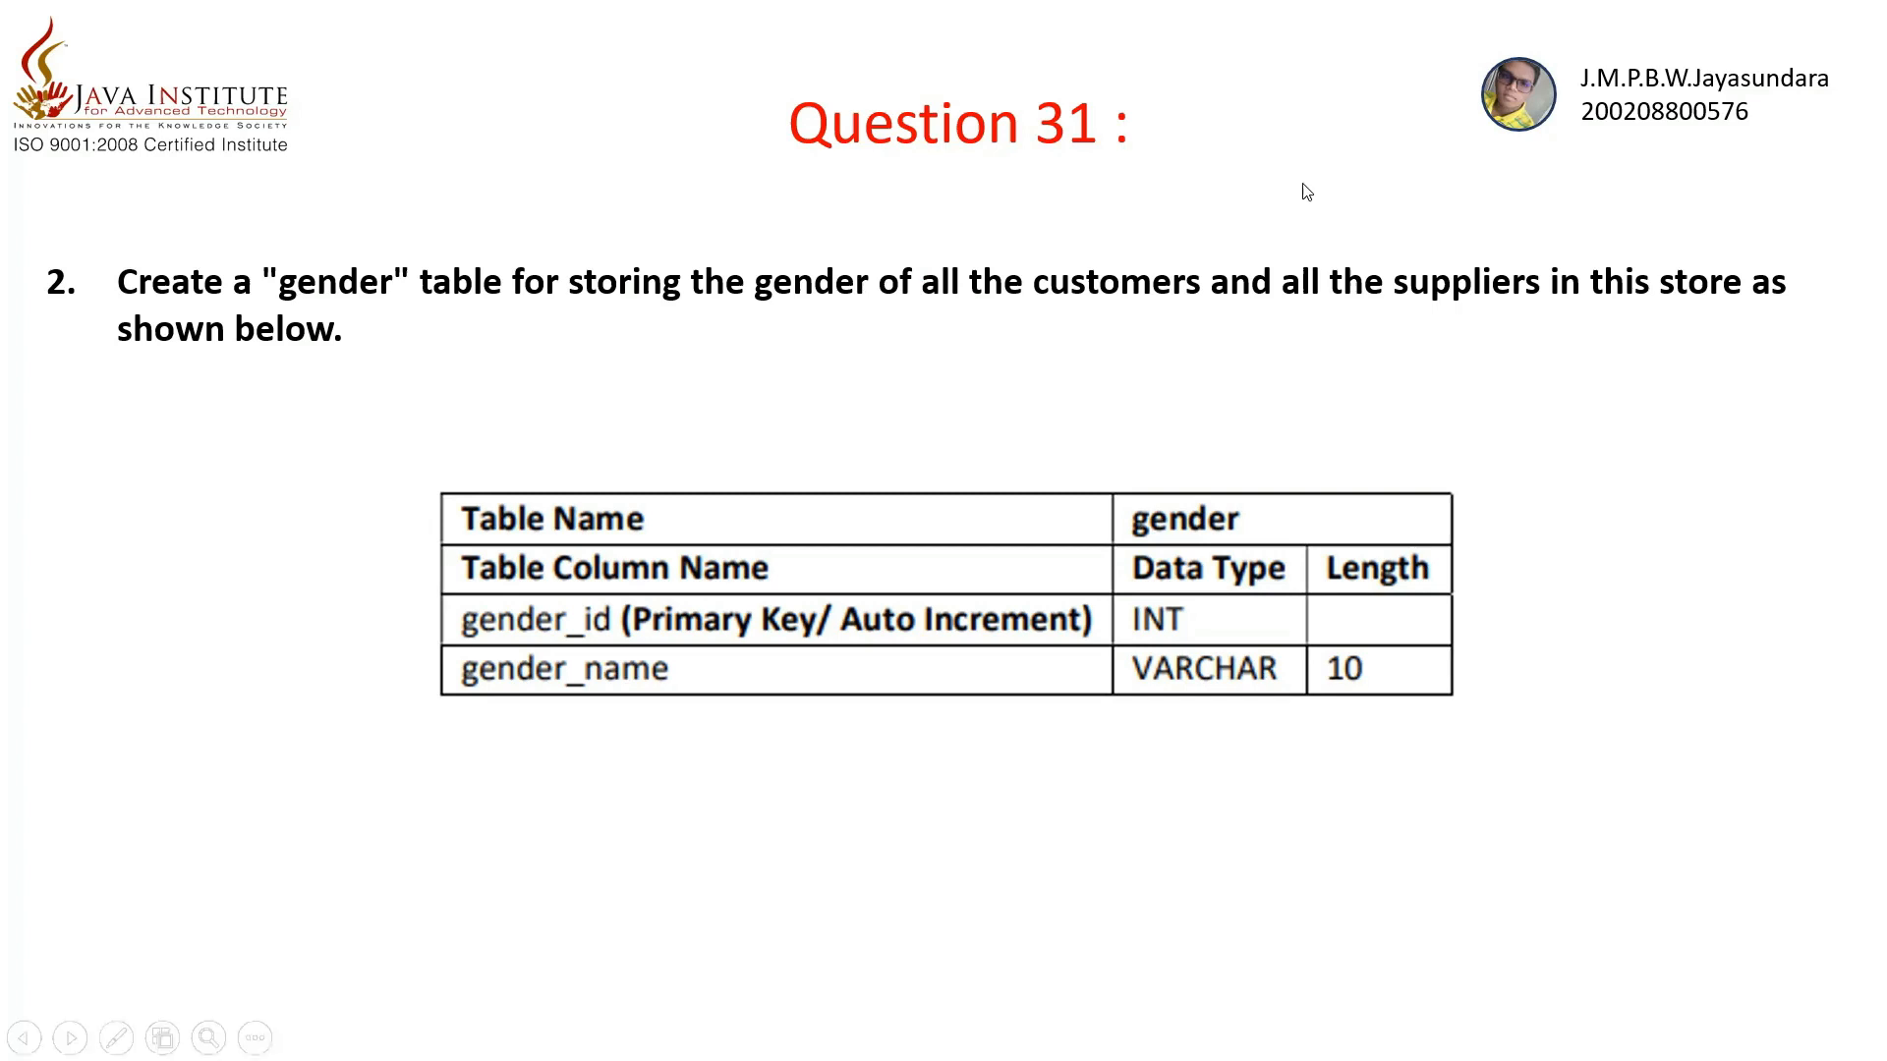
{"action": "key", "text": "ctrl+p"}
{"action": "left_click_drag", "start_coordinate": [1126, 538], "coordinate": [1318, 517]}
{"action": "mouse_move", "coordinate": [613, 593]}
{"action": "left_mouse_down"}
{"action": "mouse_move", "coordinate": [395, 654]}
{"action": "mouse_move", "coordinate": [710, 721]}
{"action": "left_mouse_up"}
{"action": "left_click_drag", "start_coordinate": [1148, 614], "coordinate": [1207, 672]}
{"action": "left_click_drag", "start_coordinate": [1371, 689], "coordinate": [1303, 688]}
{"action": "mouse_move", "coordinate": [654, 638]}
{"action": "left_mouse_down"}
{"action": "mouse_move", "coordinate": [781, 658]}
{"action": "mouse_move", "coordinate": [1014, 650]}
{"action": "left_mouse_up"}
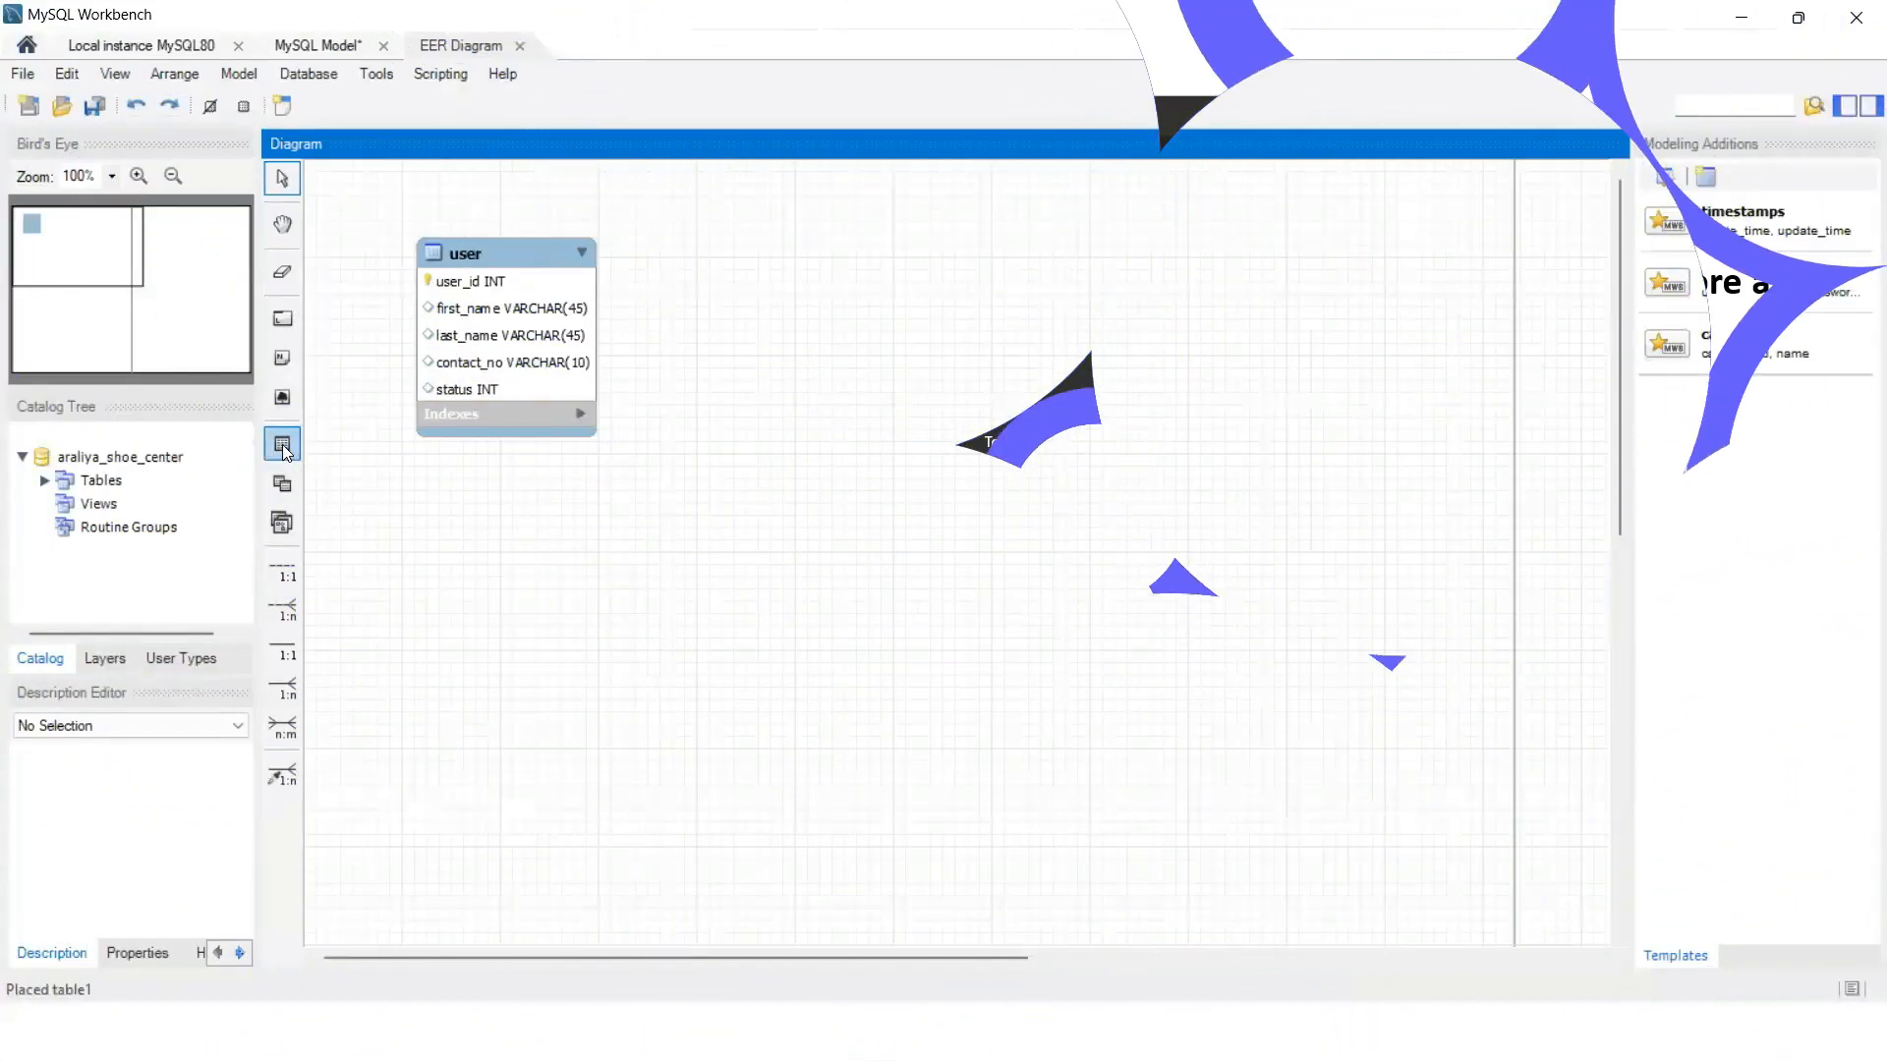
Step: Place a table named gender right of user with a gender_id key column
{"action": "left_click", "coordinate": [282, 444]}
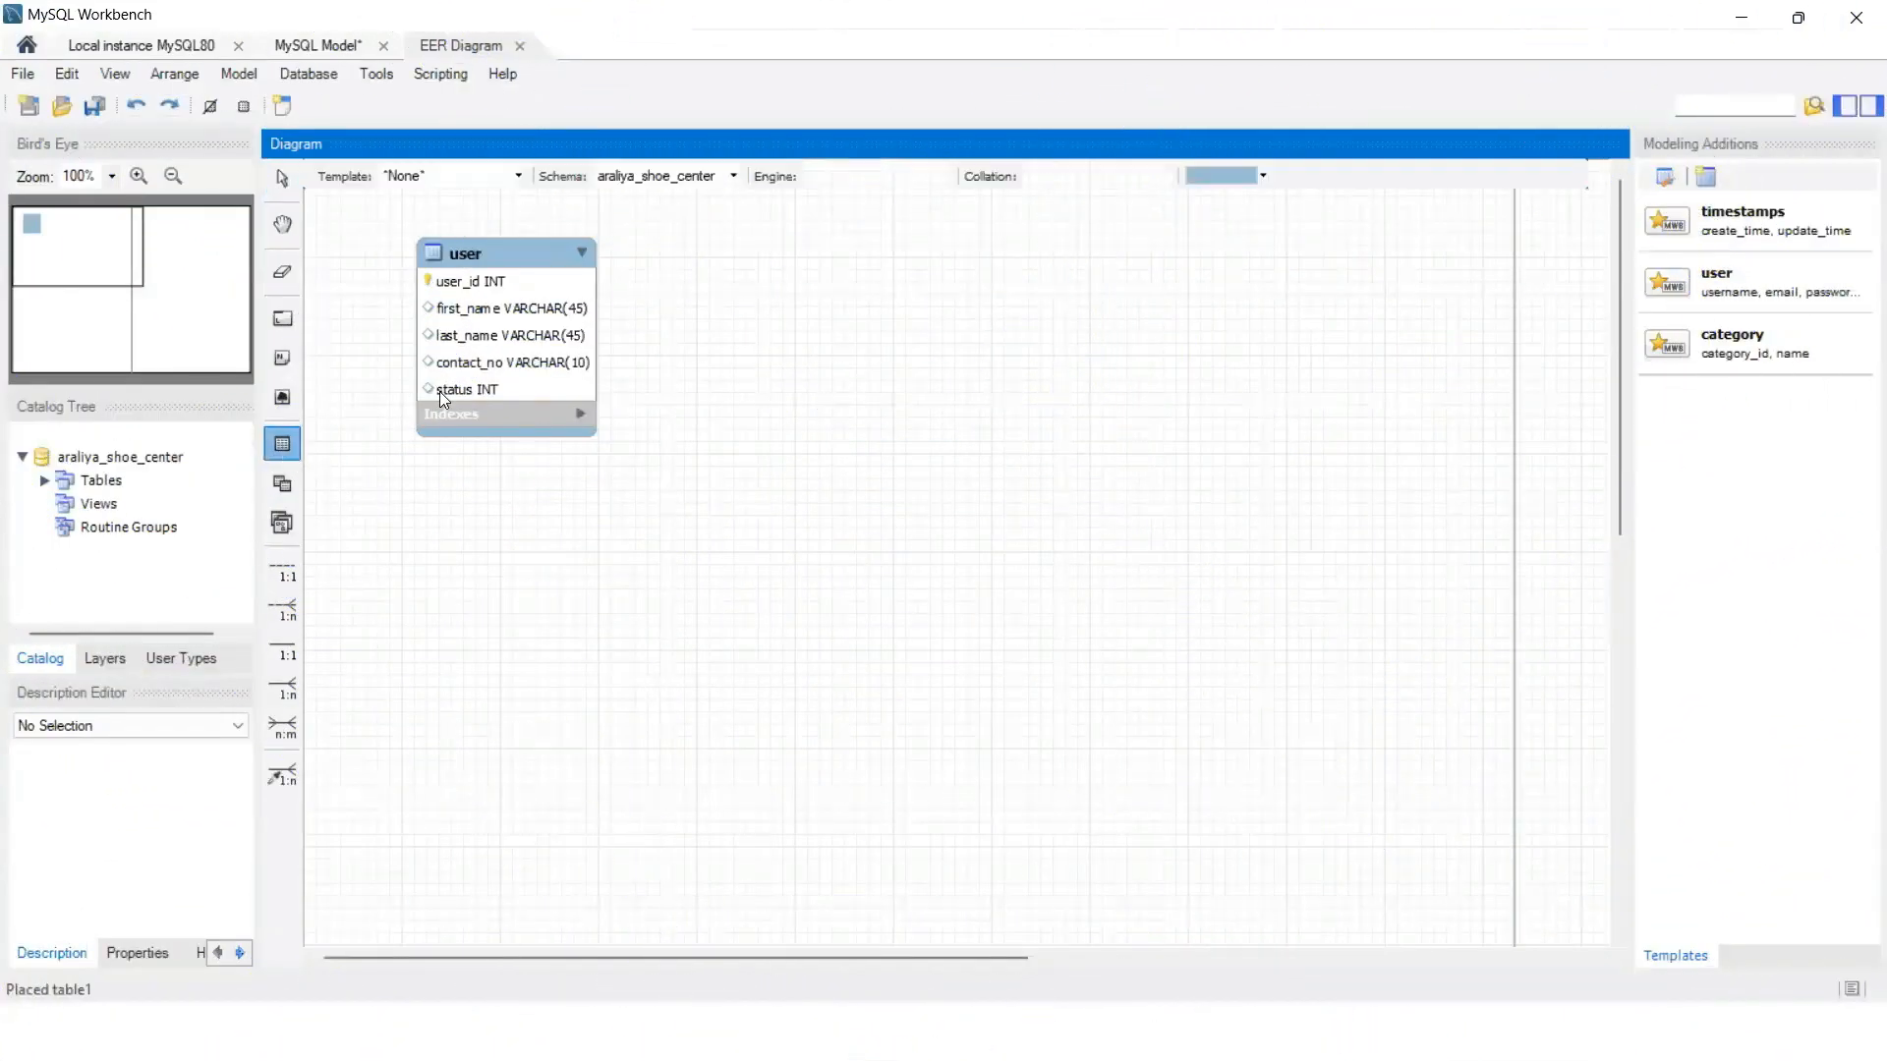
{"action": "left_click", "coordinate": [750, 248]}
{"action": "double_click", "coordinate": [763, 255]}
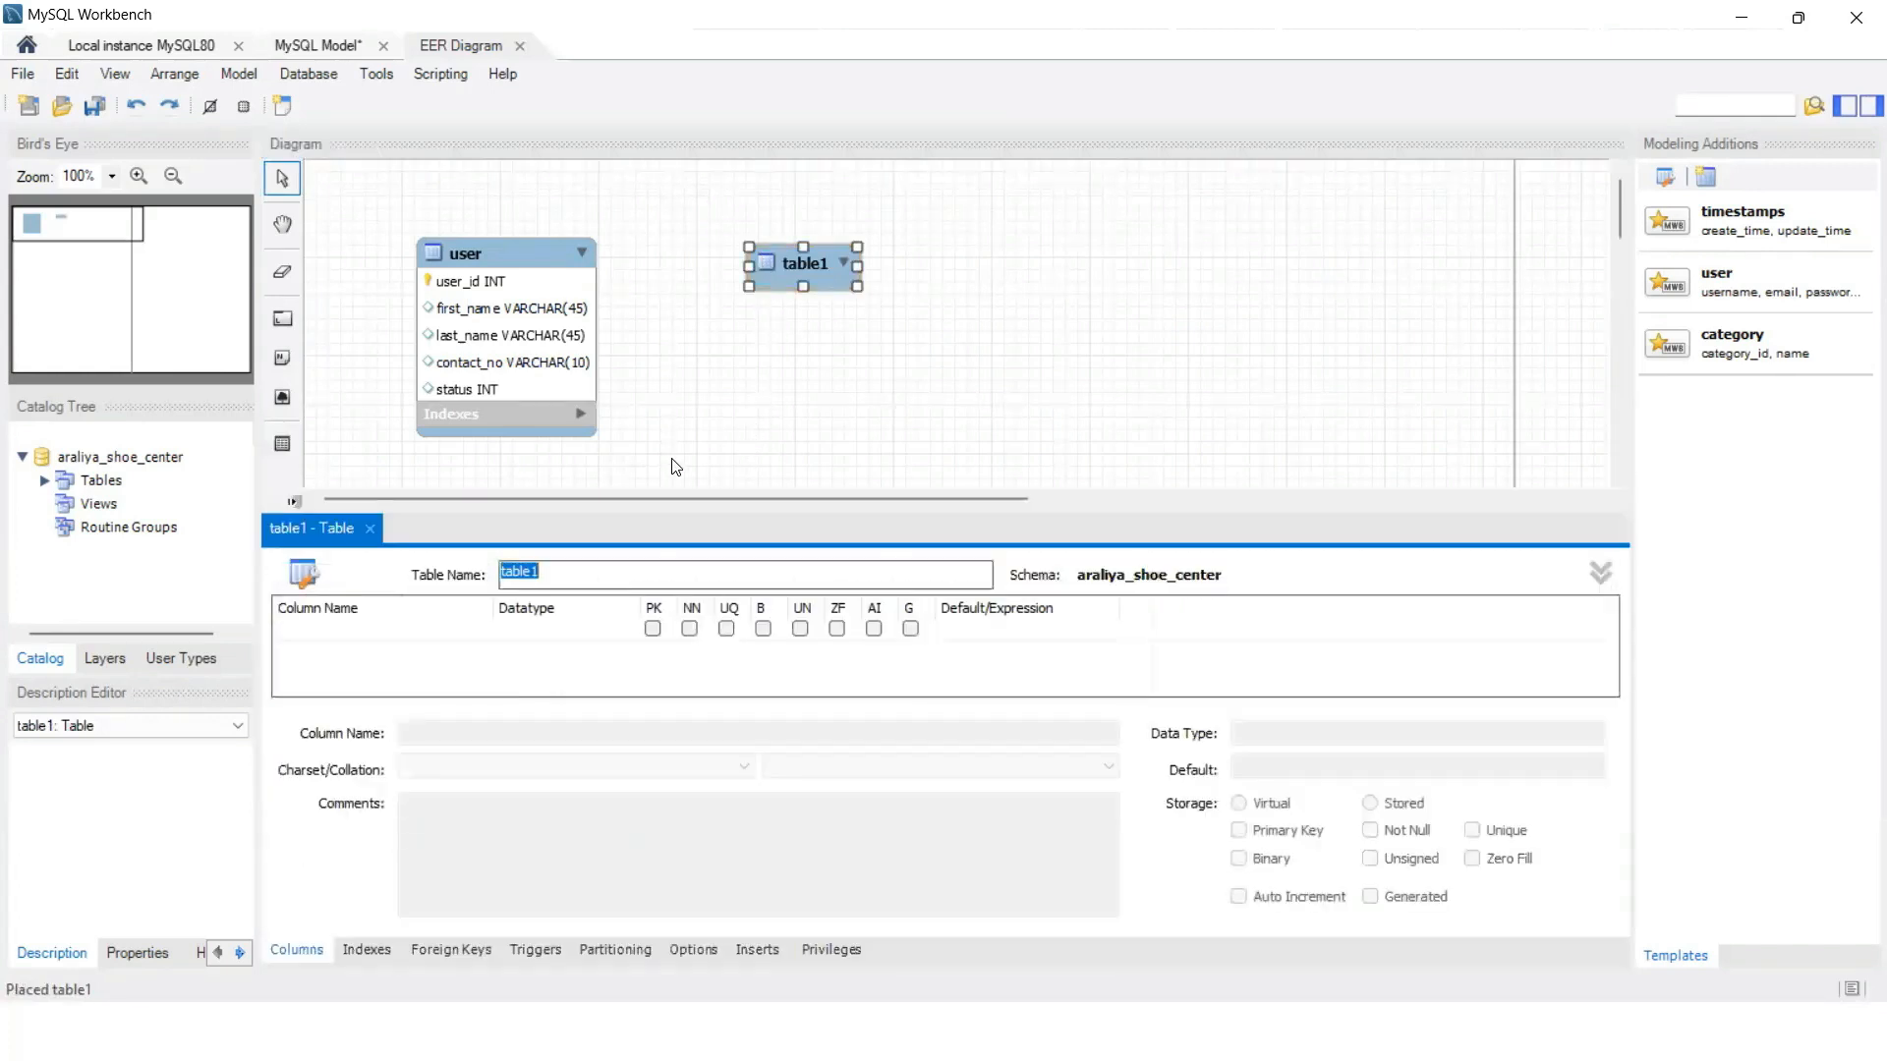
{"action": "type", "text": "gender"}
{"action": "left_click", "coordinate": [377, 630]}
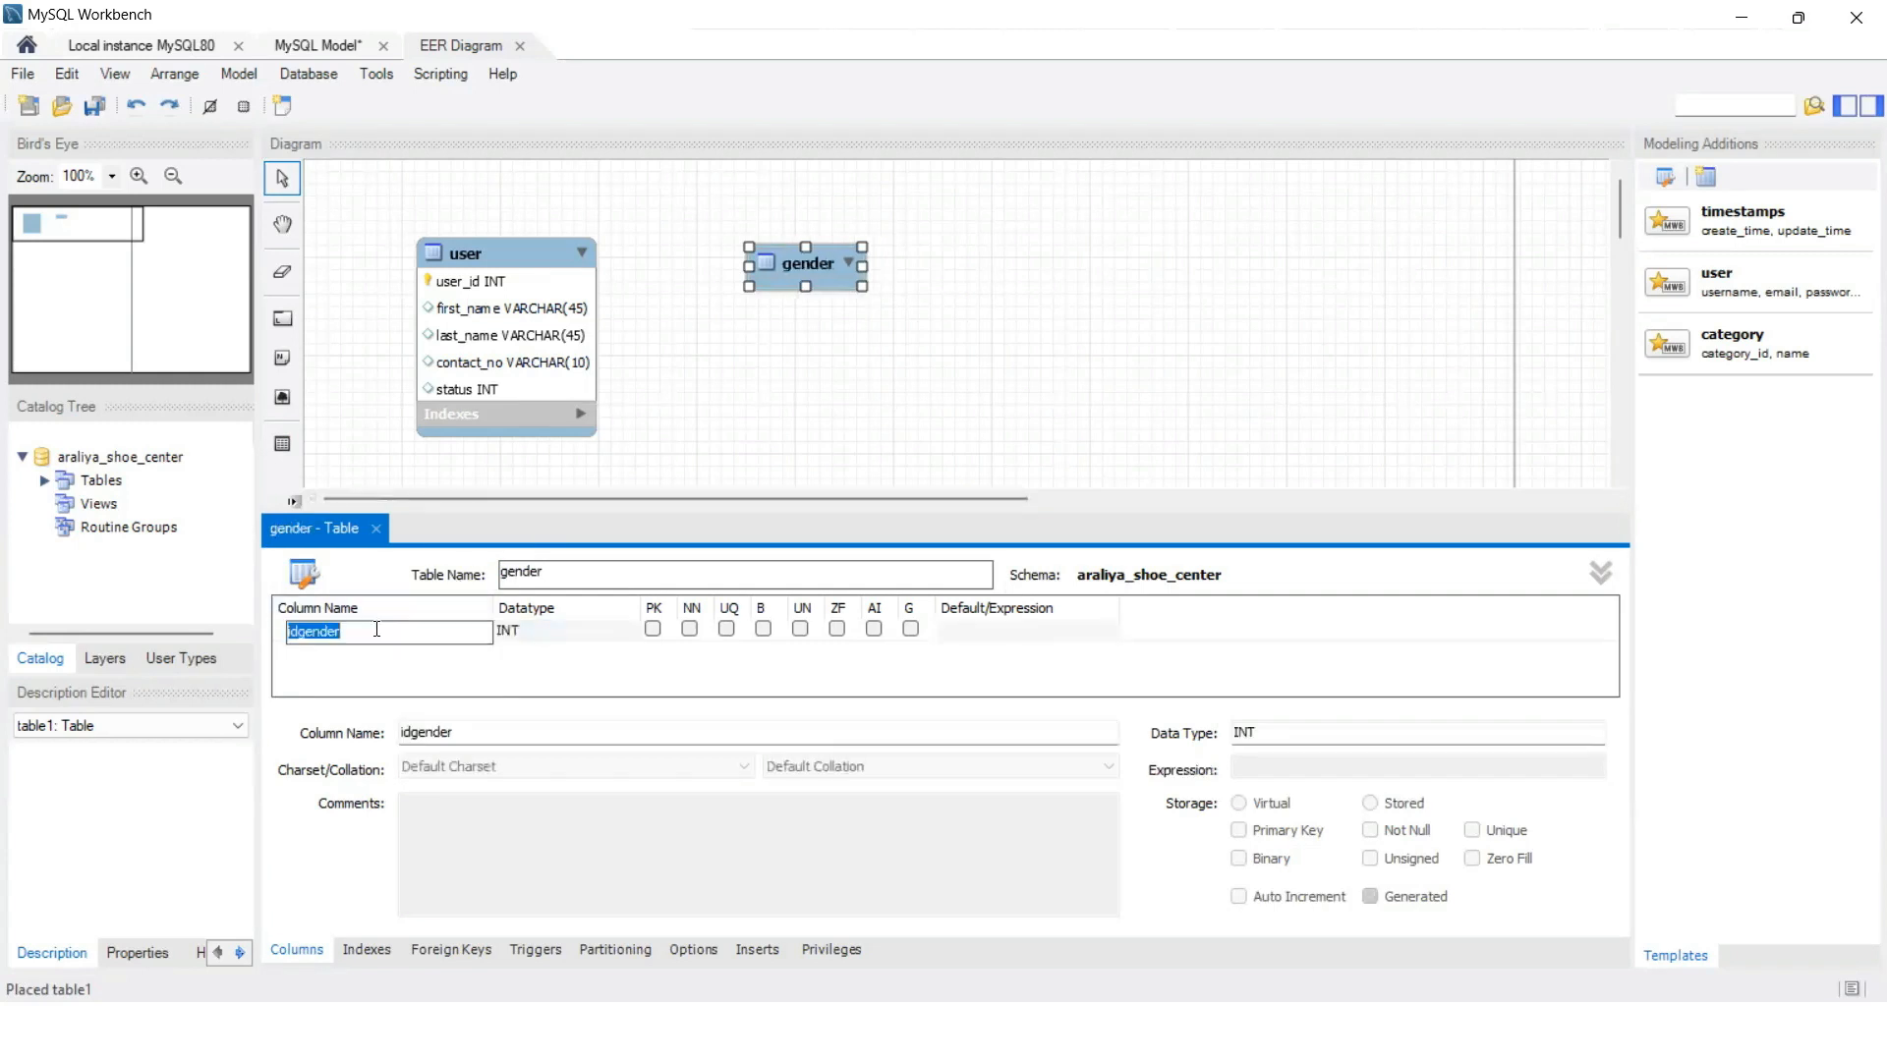
{"action": "type", "text": "gender_id"}
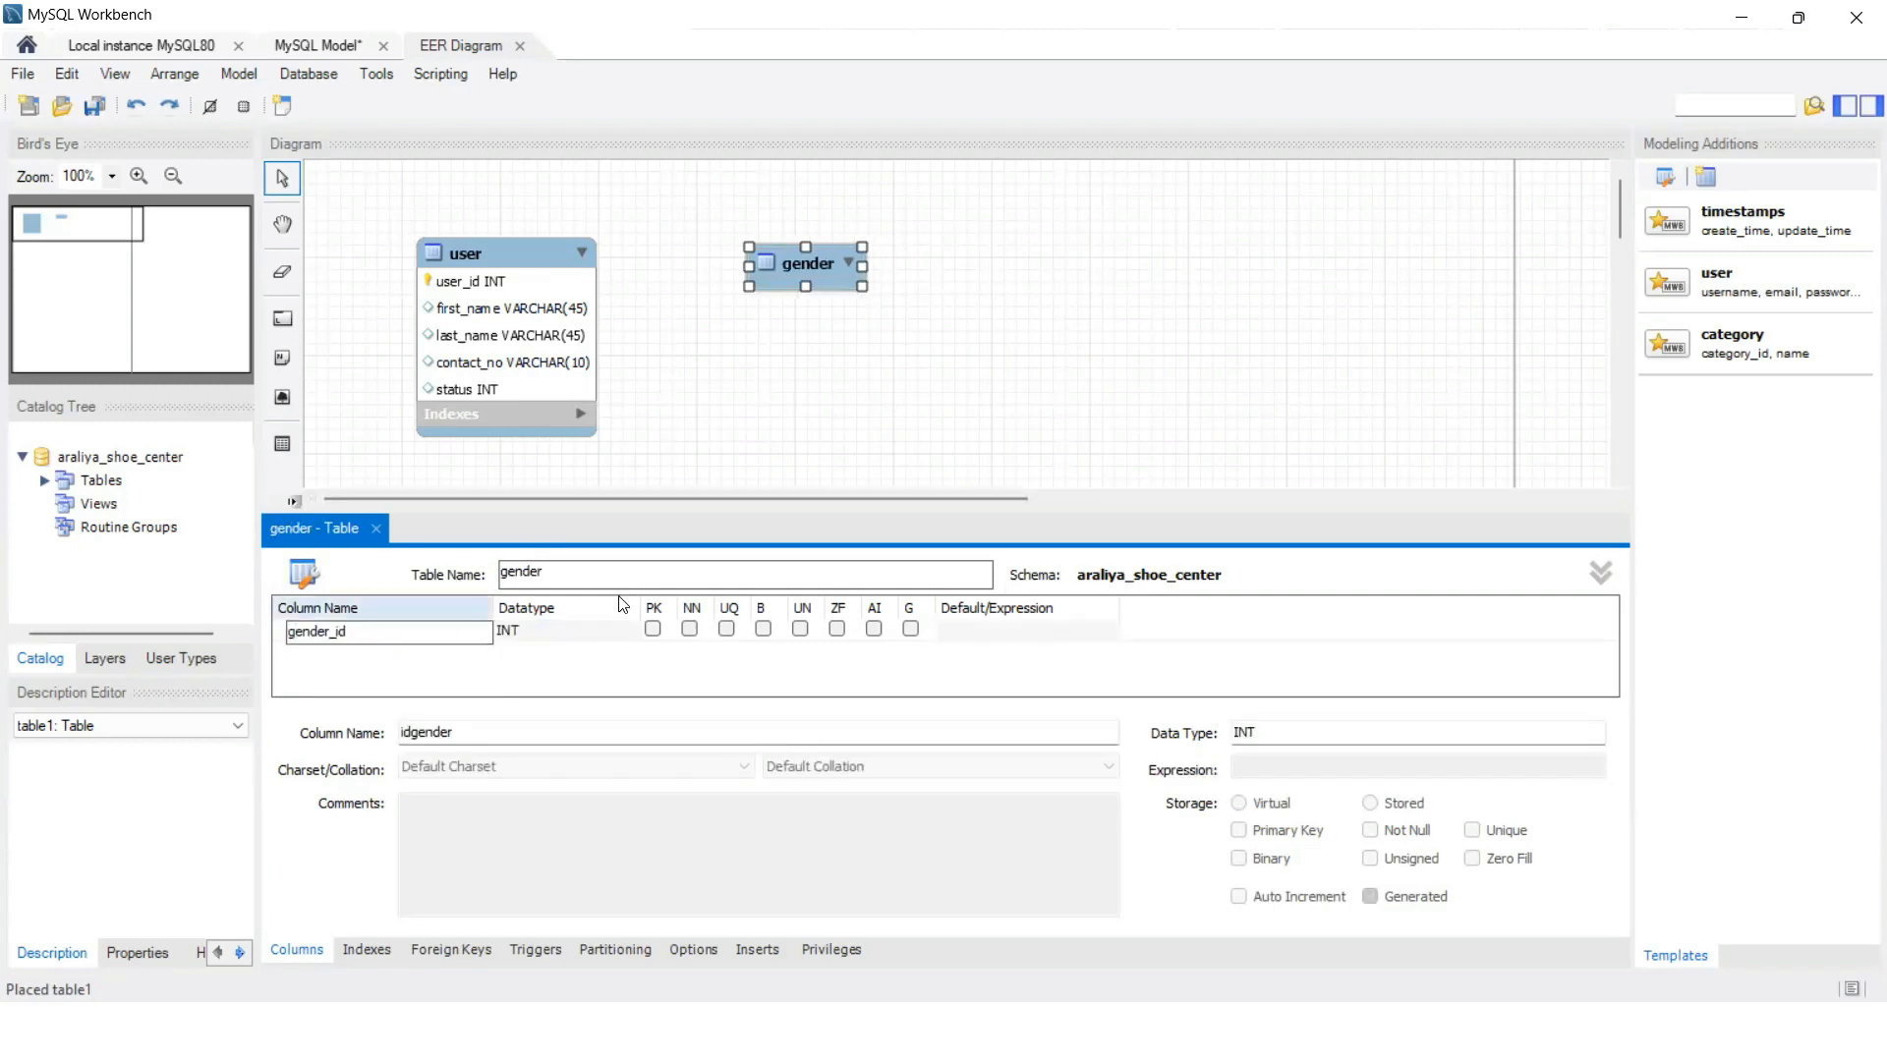
{"action": "key", "text": "Return"}
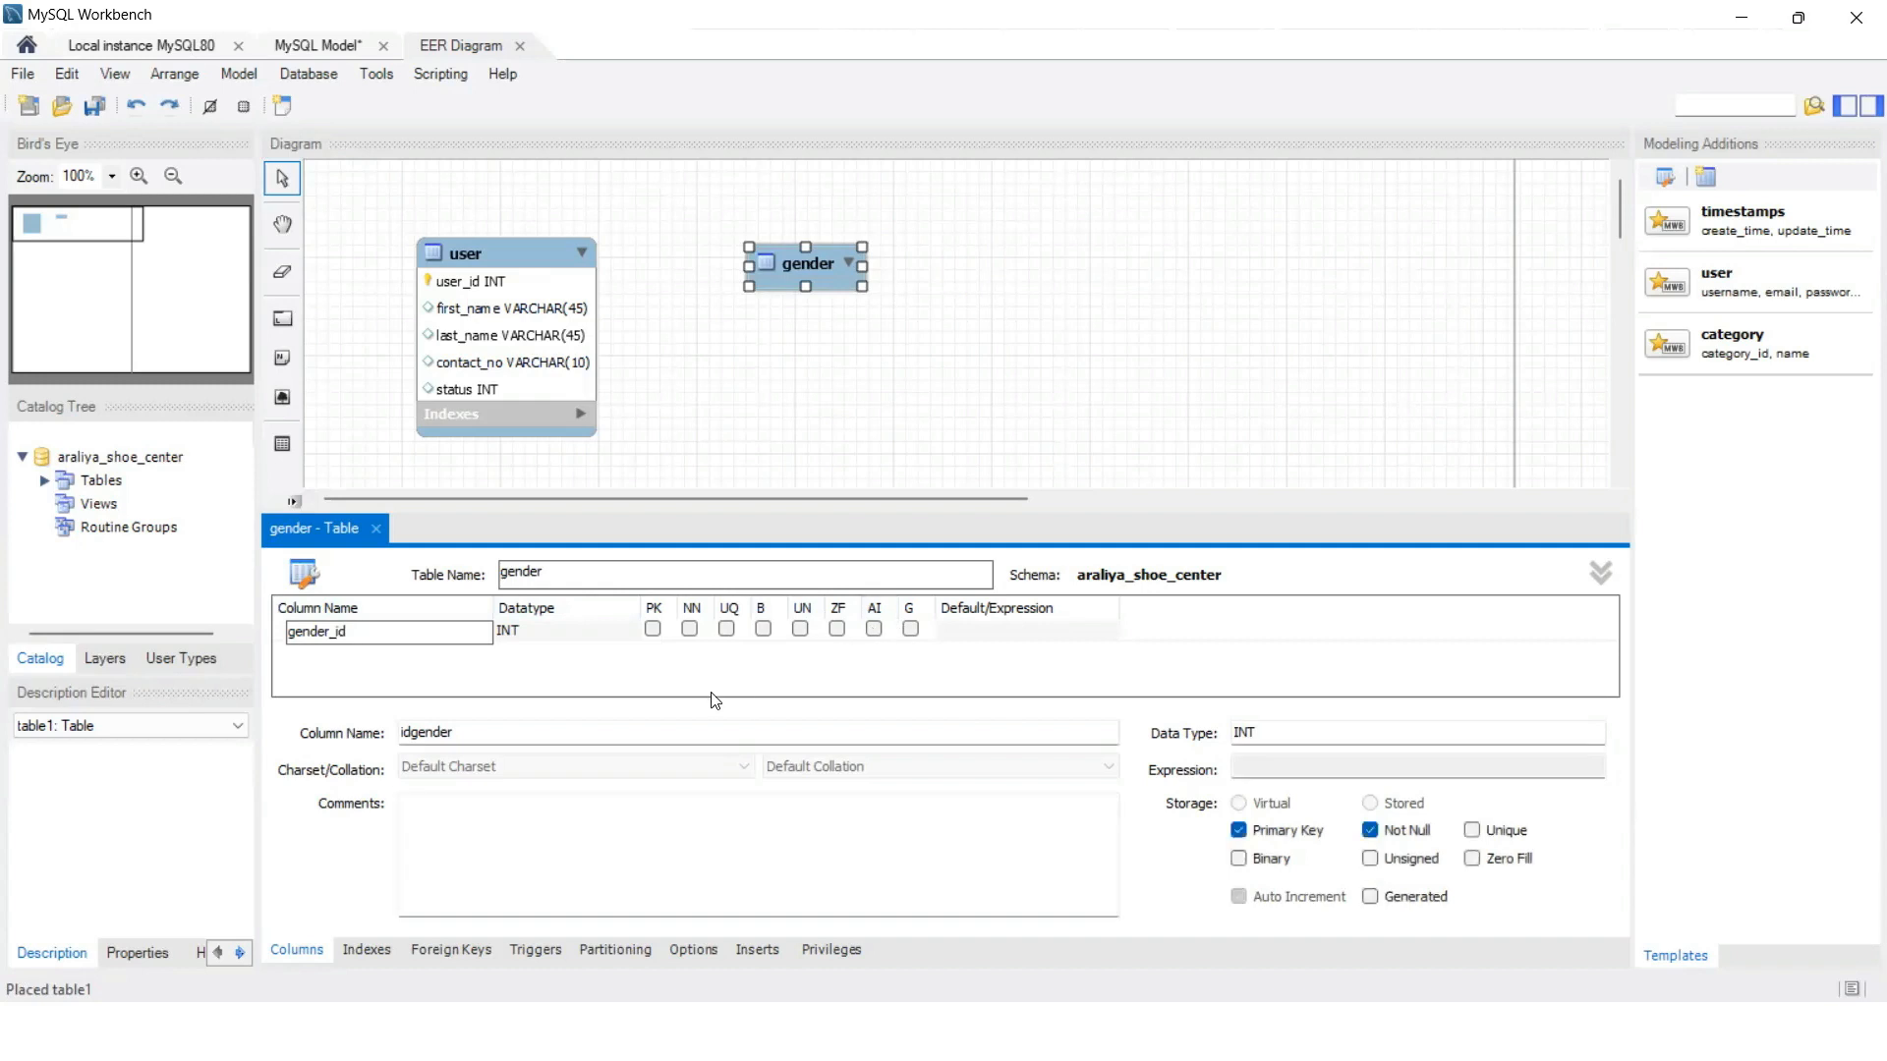
Step: Add a gender_name VARCHAR(10) column, then close the editor and move gender closer to user
{"action": "left_click", "coordinate": [324, 651]}
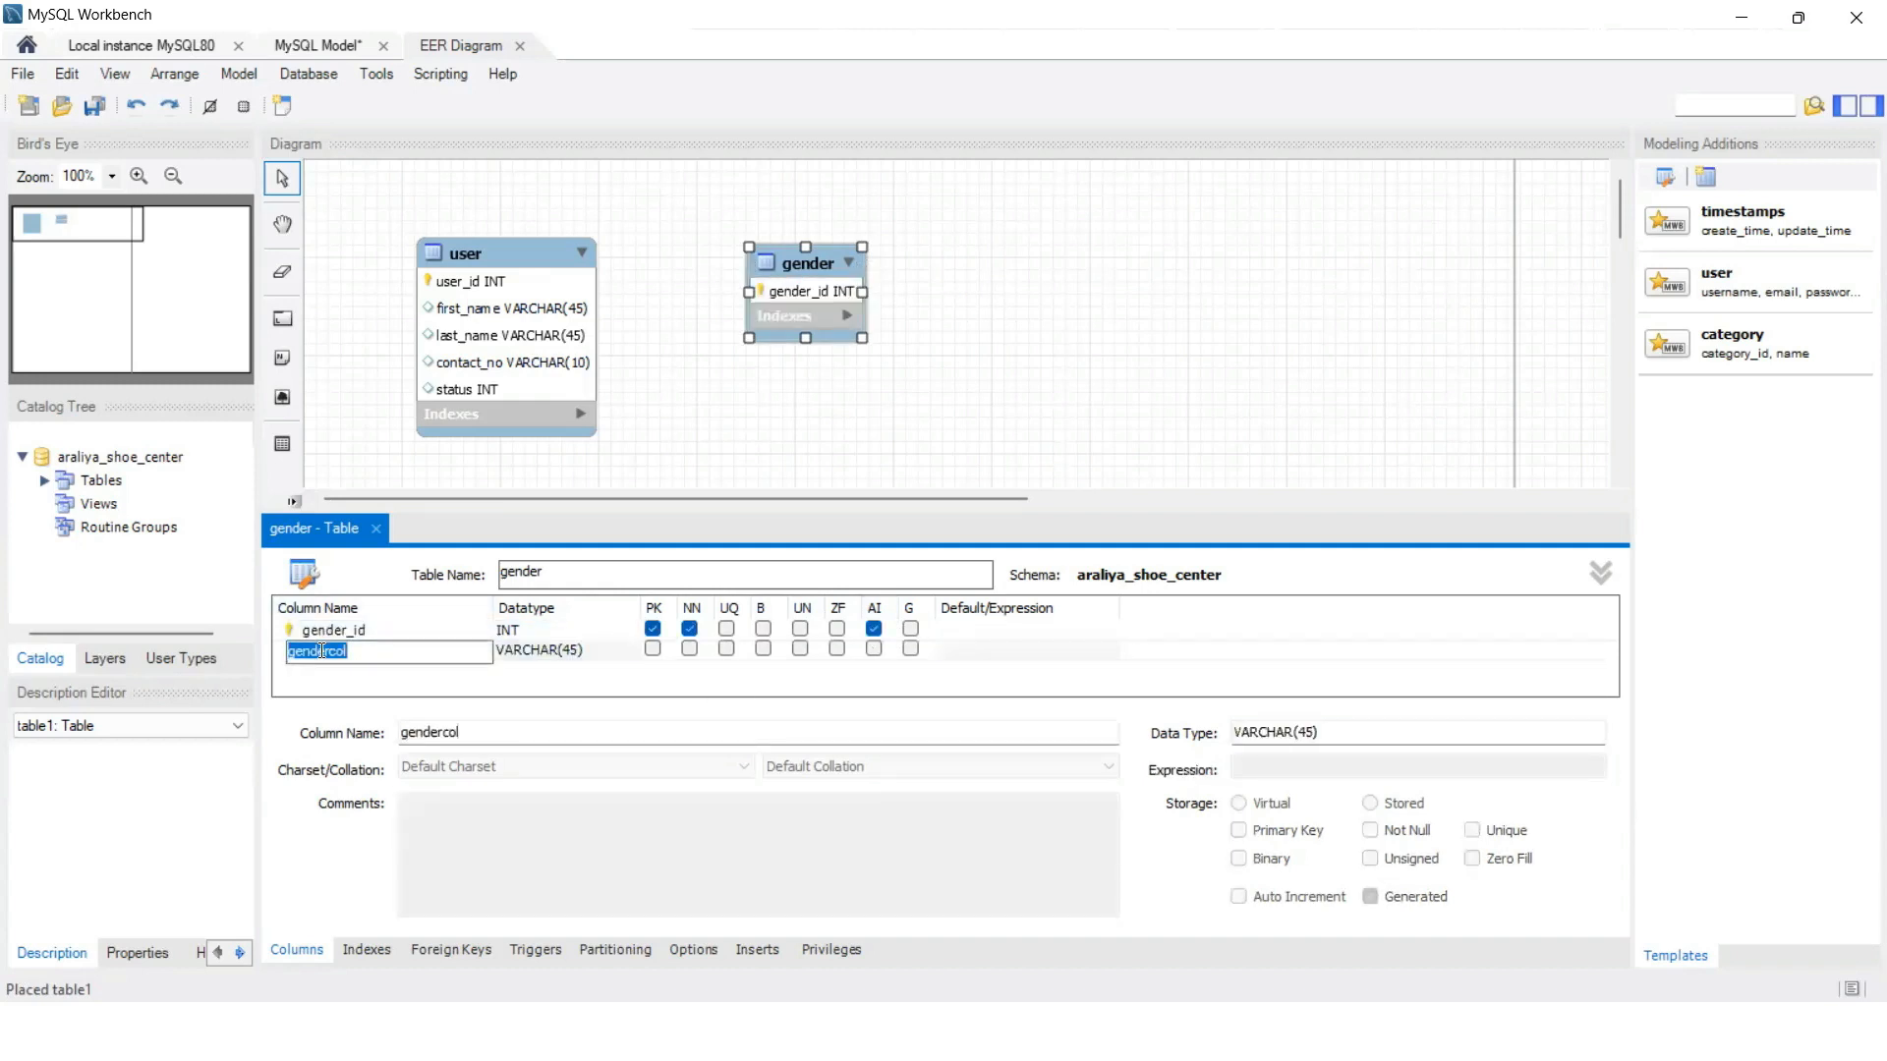
{"action": "type", "text": "gender_namr"}
{"action": "left_click", "coordinate": [572, 647]}
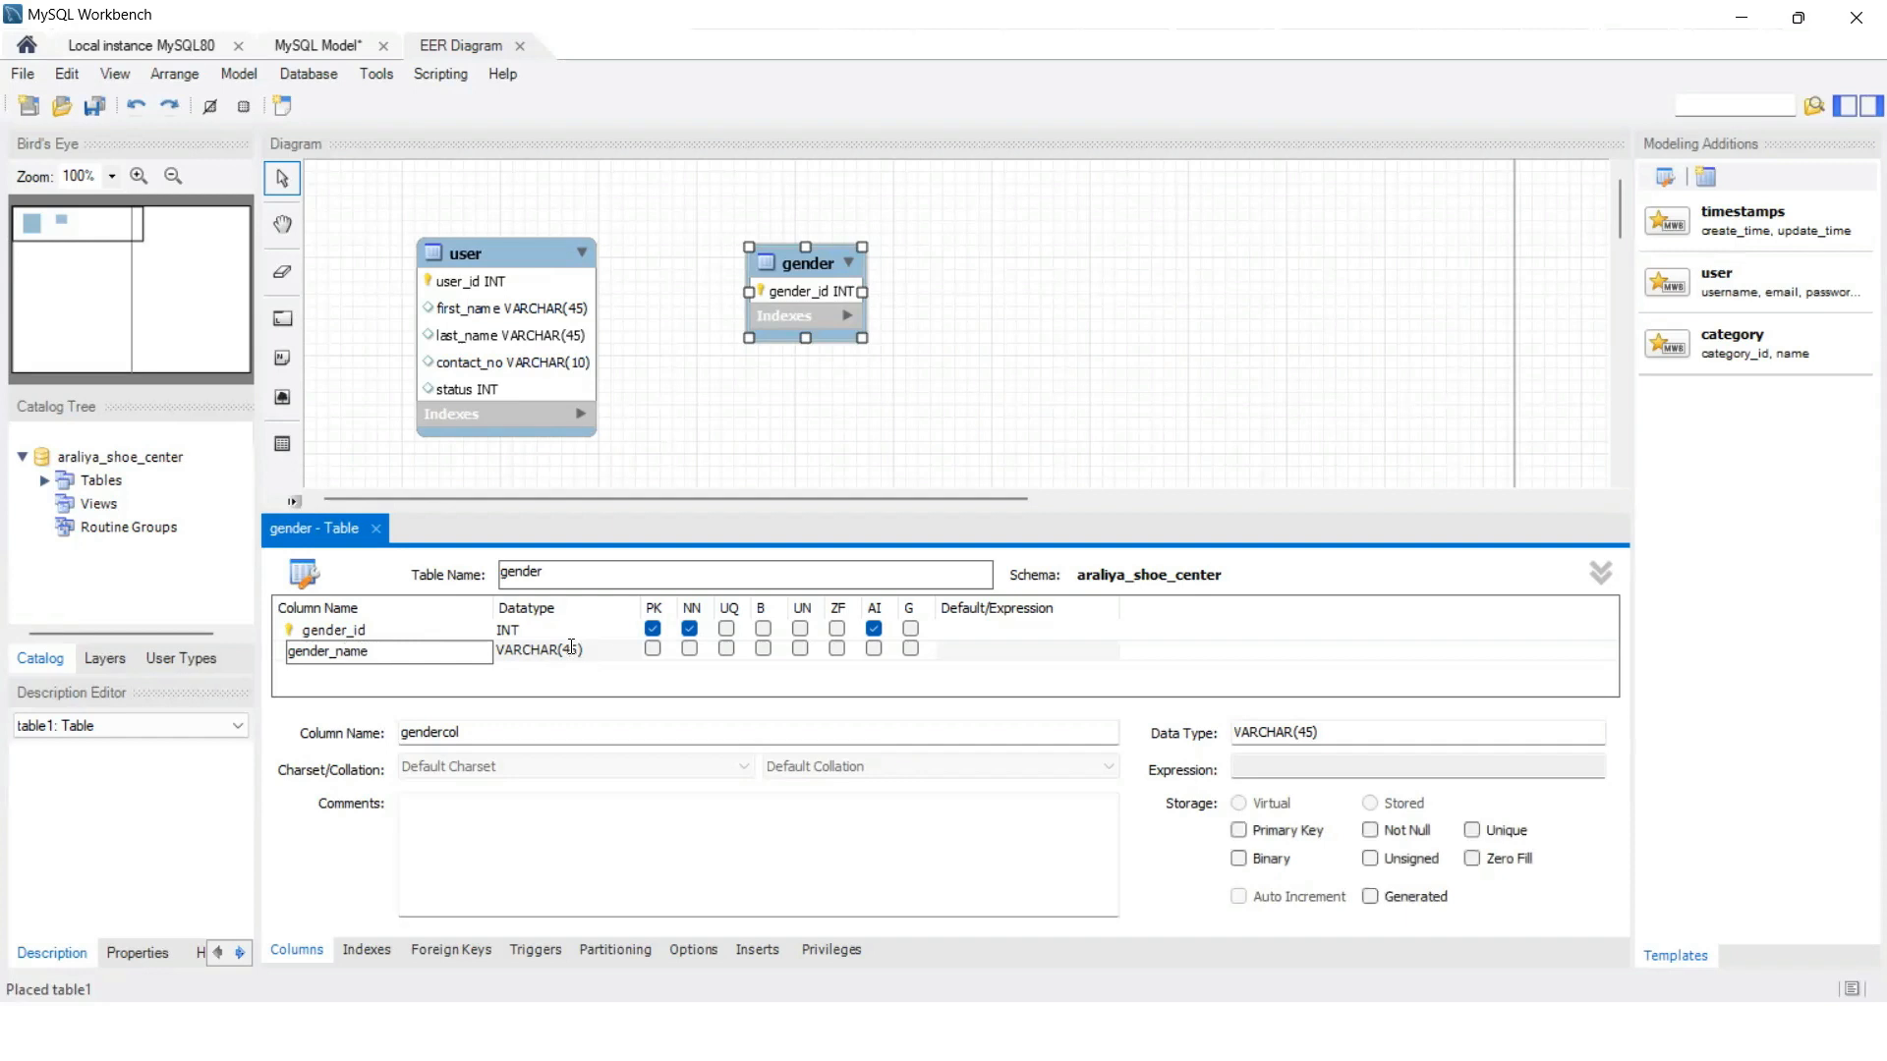
{"action": "left_click", "coordinate": [571, 648]}
{"action": "type", "text": "10"}
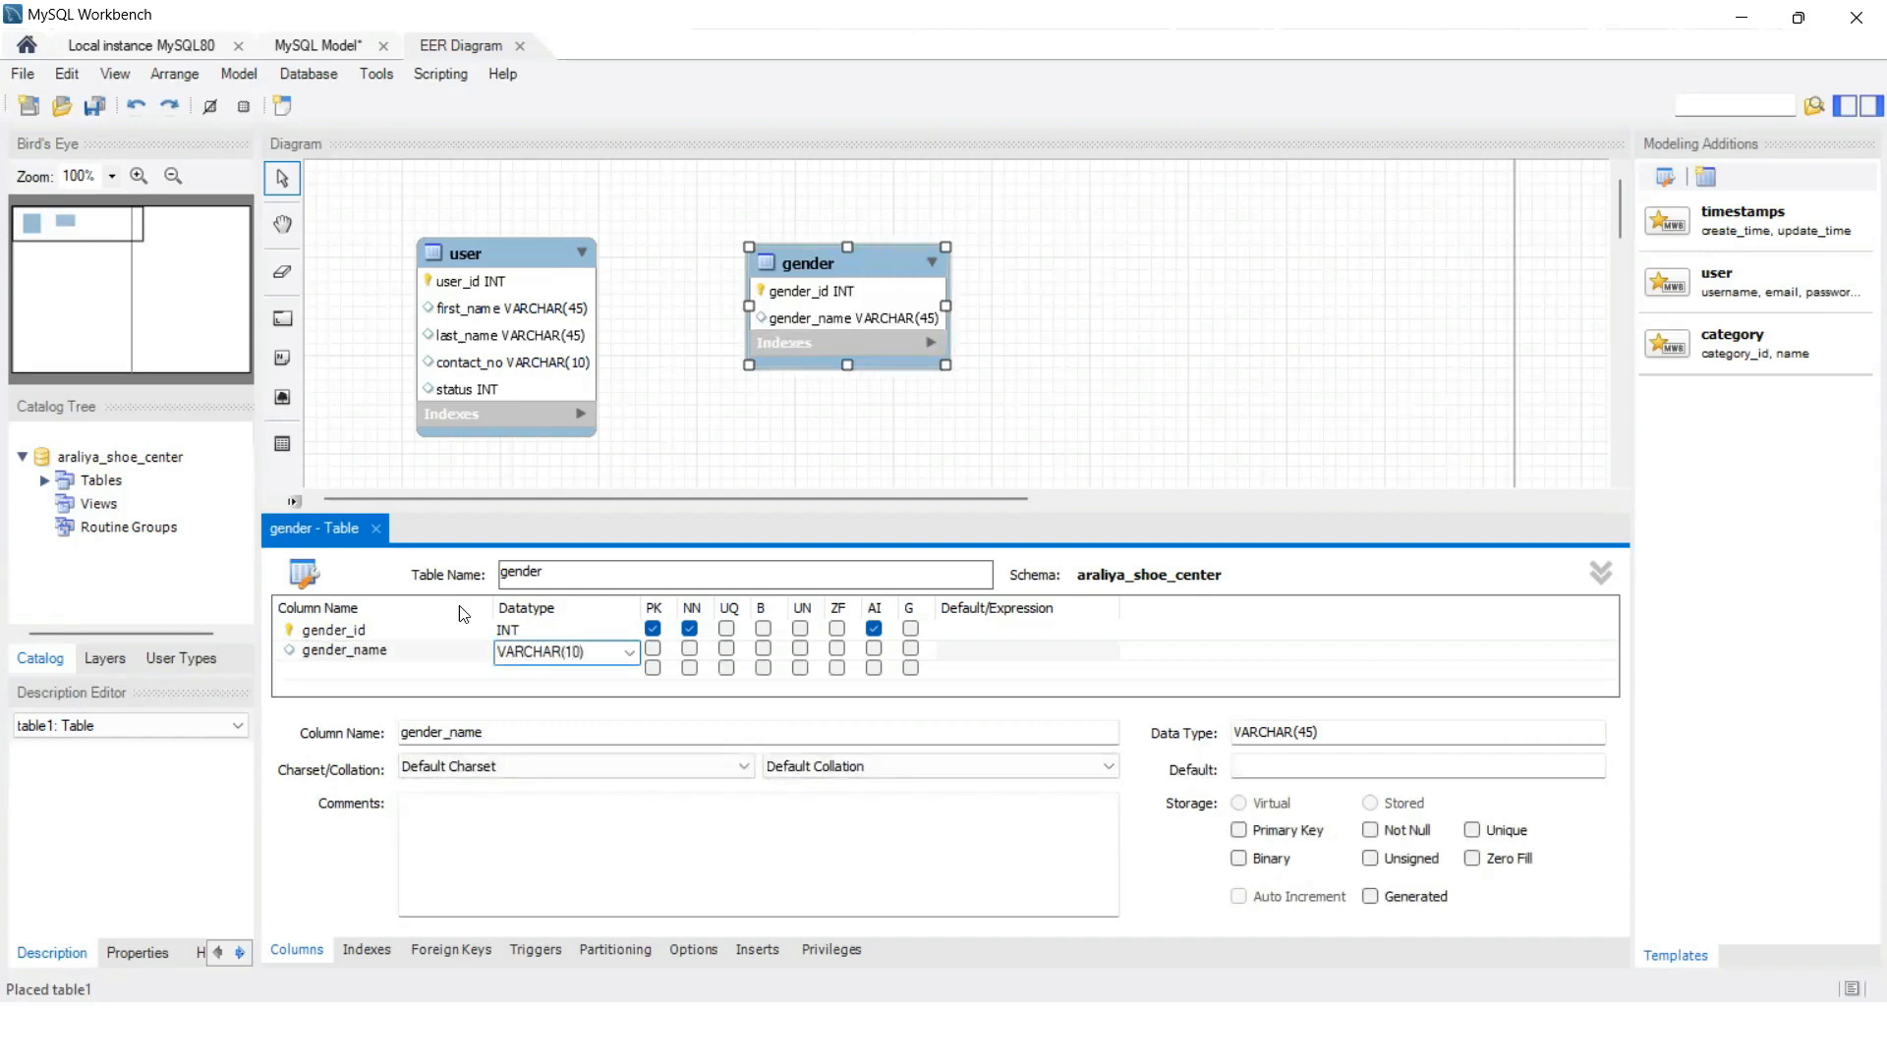
{"action": "left_click", "coordinate": [377, 528]}
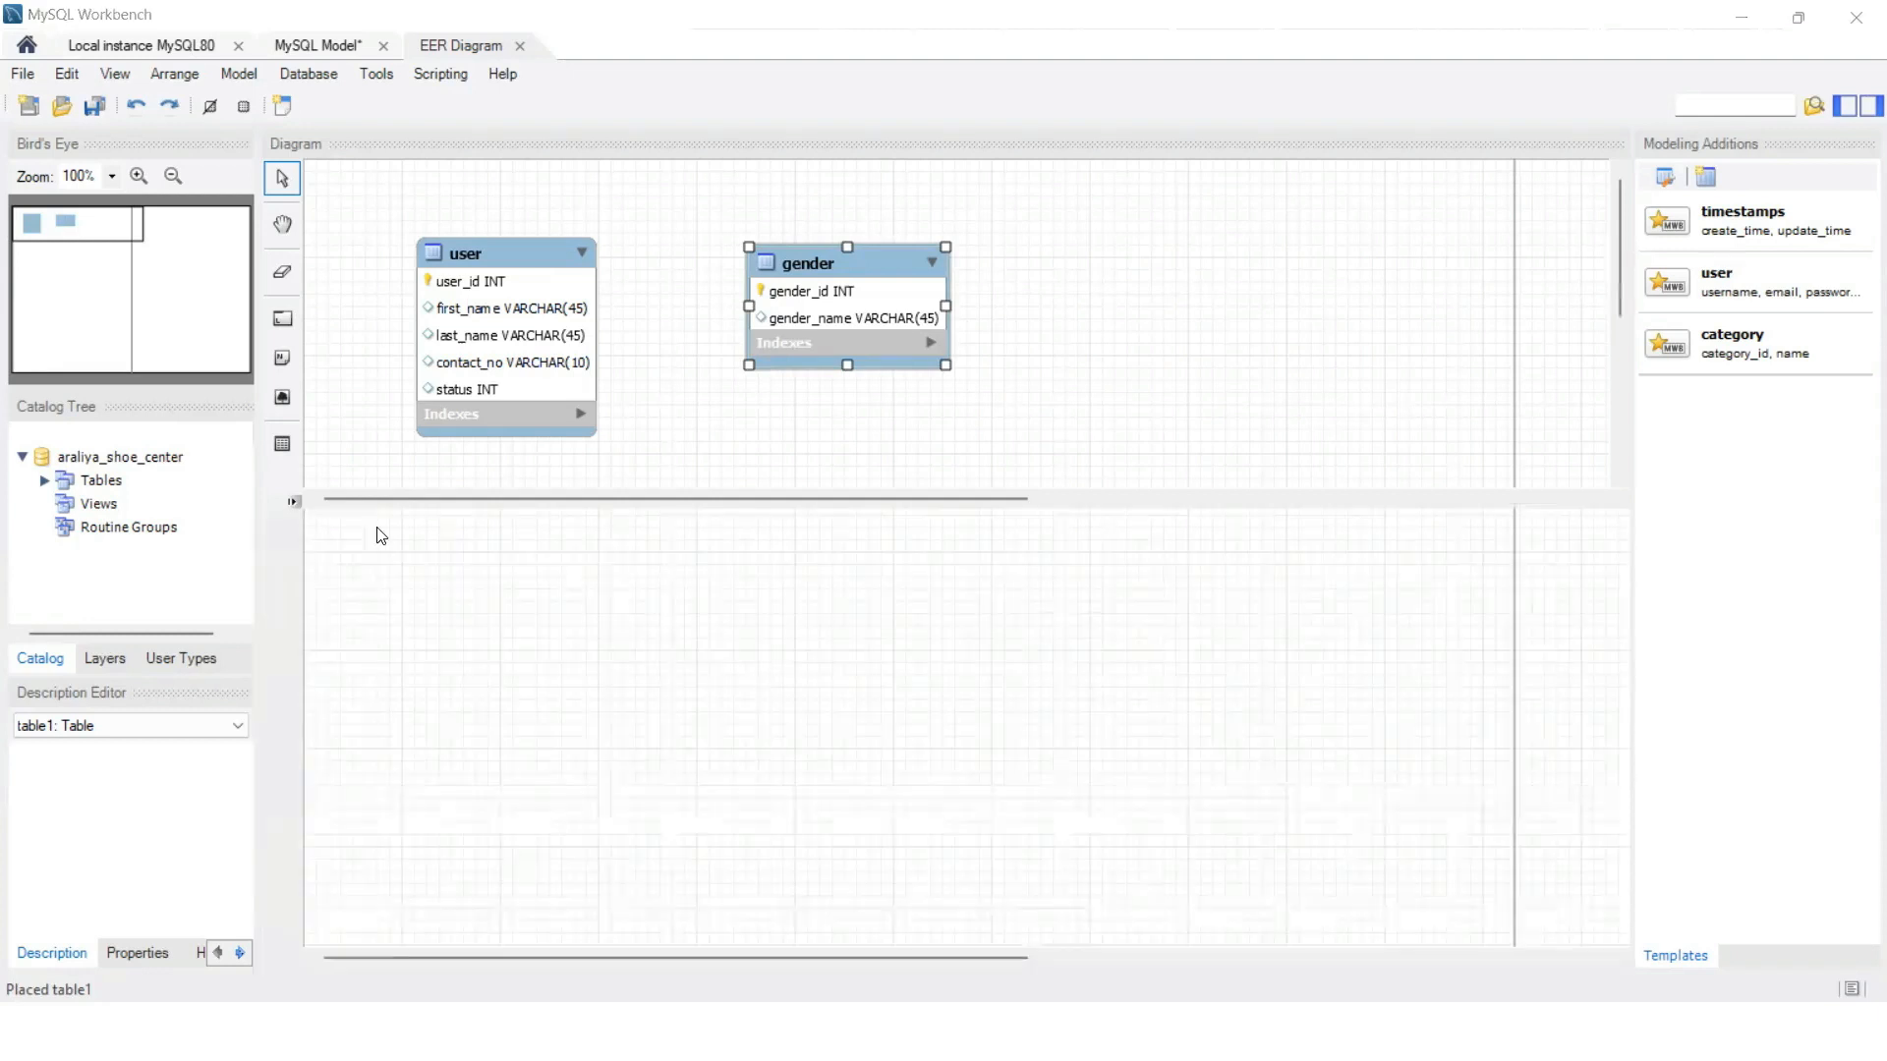
{"action": "left_click_drag", "start_coordinate": [751, 295], "coordinate": [690, 294]}
{"action": "left_click", "coordinate": [812, 501]}
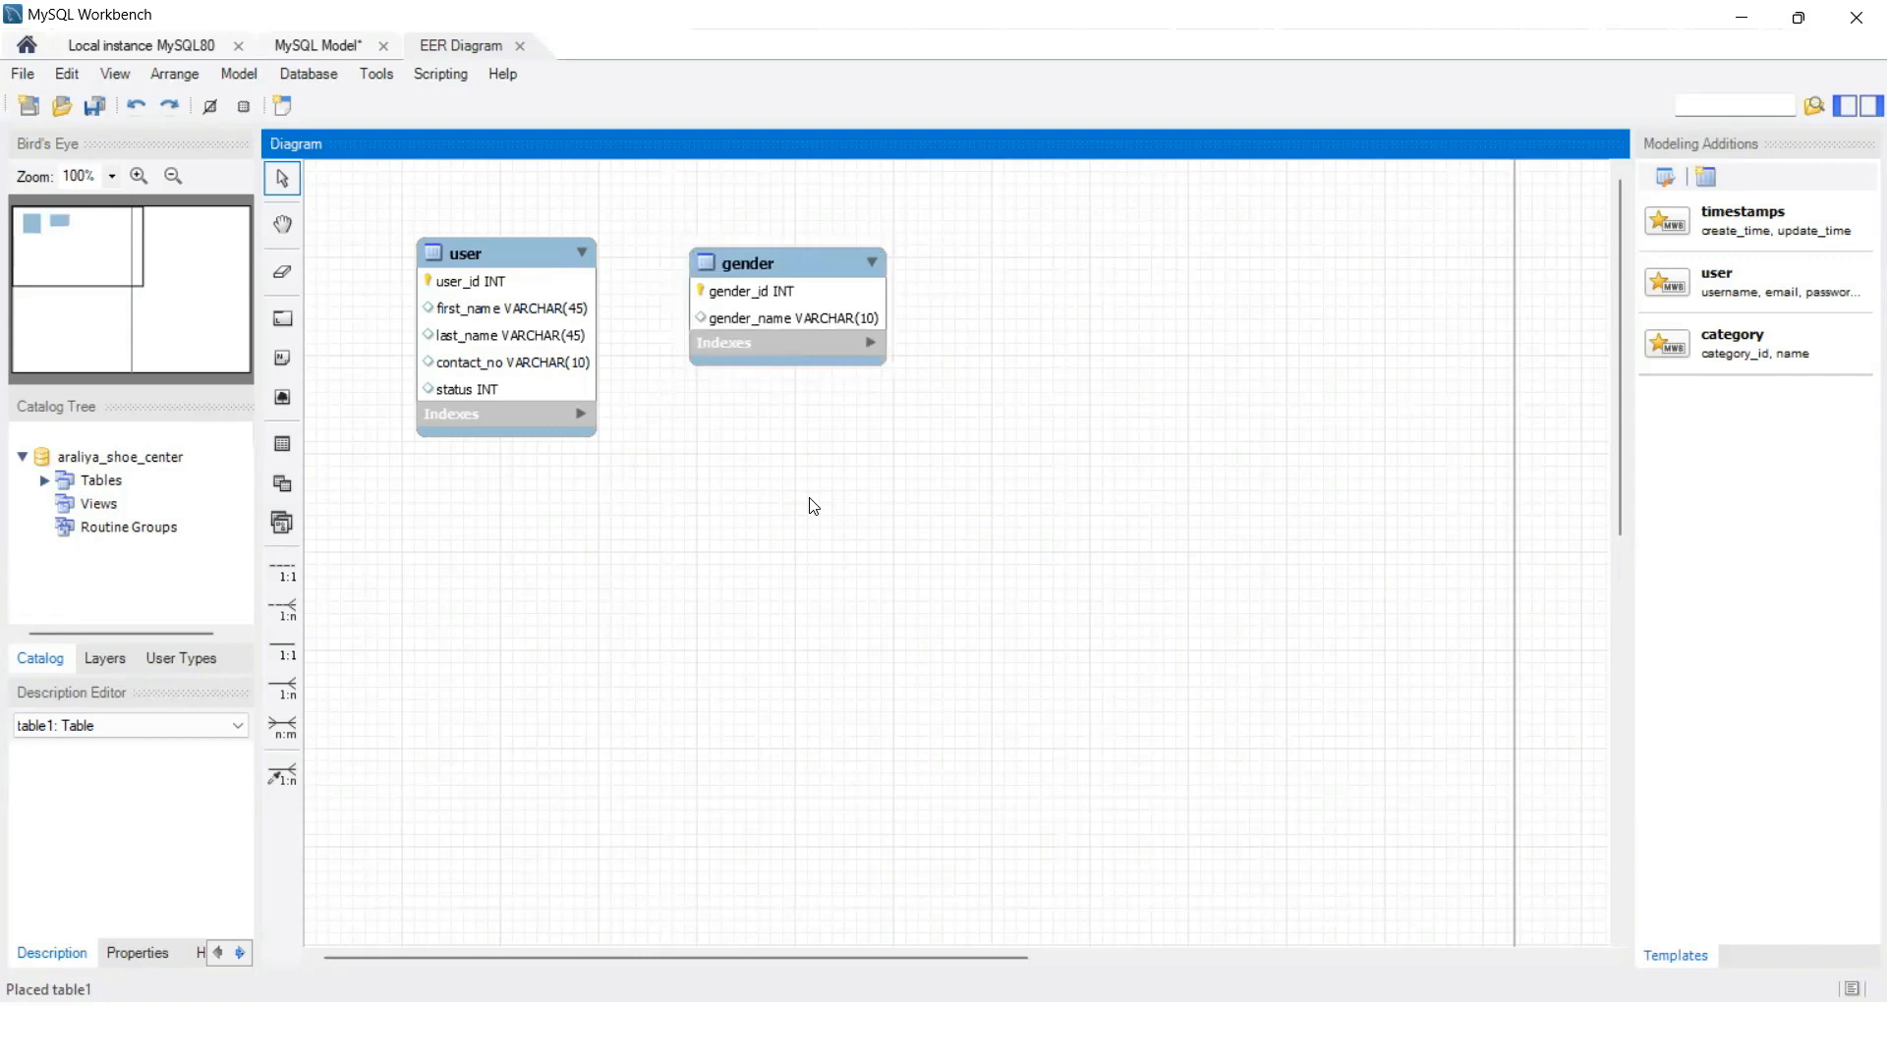